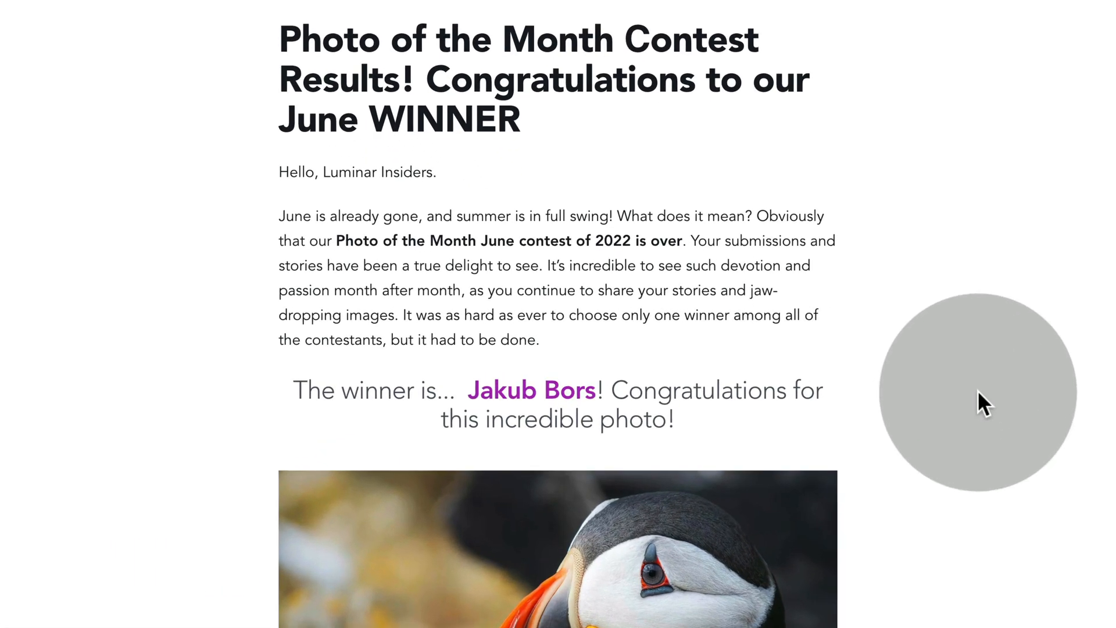
Step: View the winning puffin photo in the June Photo of the Month contest results article
scroll(977, 395, "down", 1)
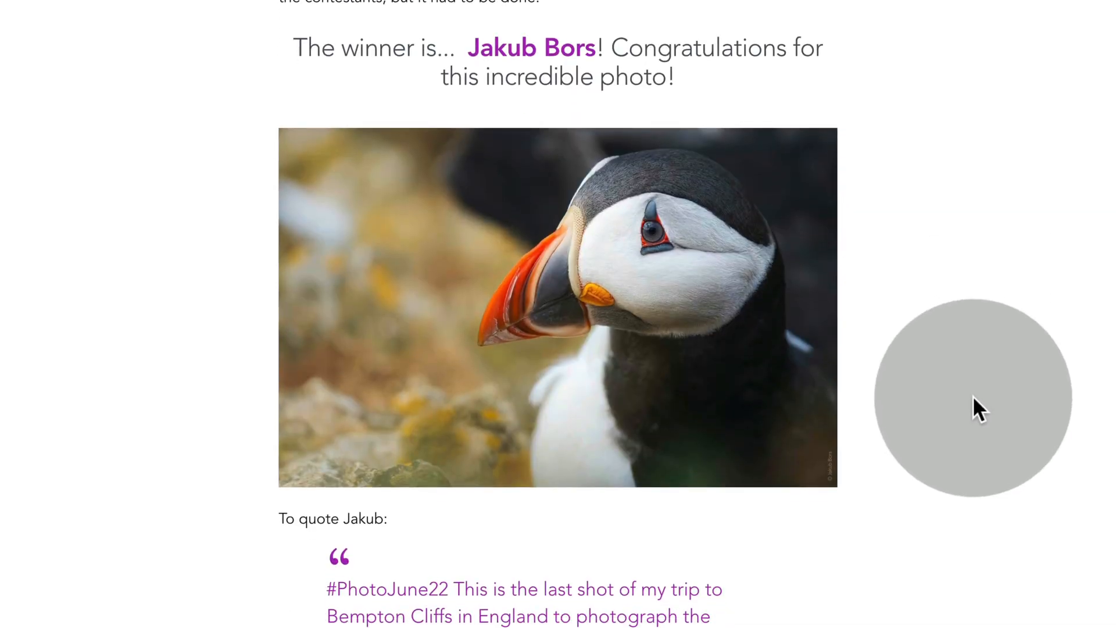
scroll(975, 397, "down", 1)
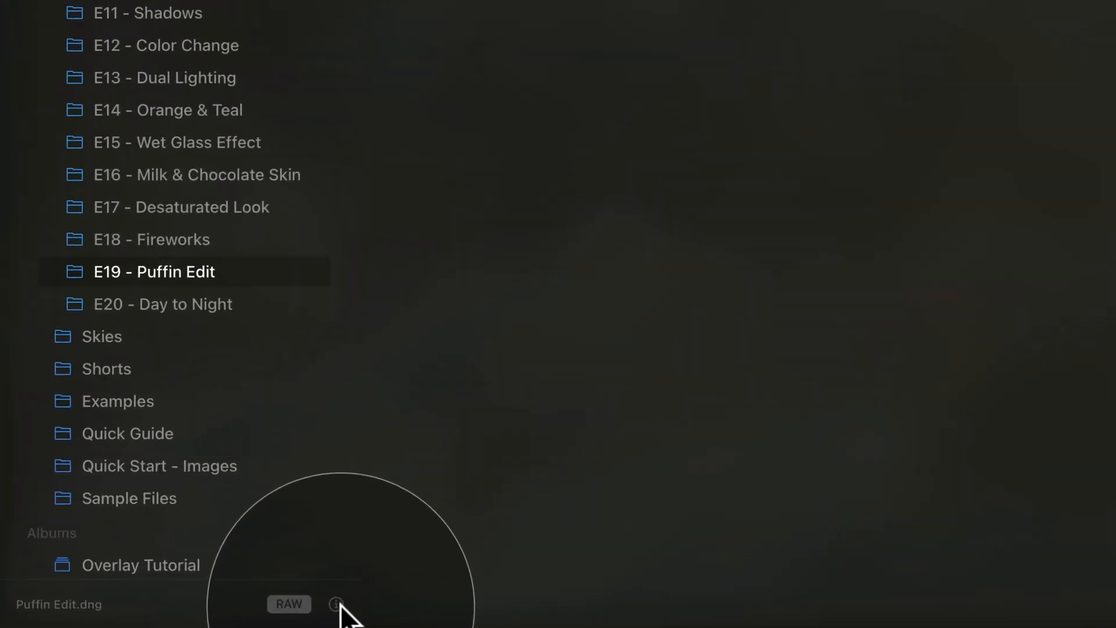
Step: Switch to Luminar Neo and show the file information for Puffin Edit.dng
left_click(336, 604)
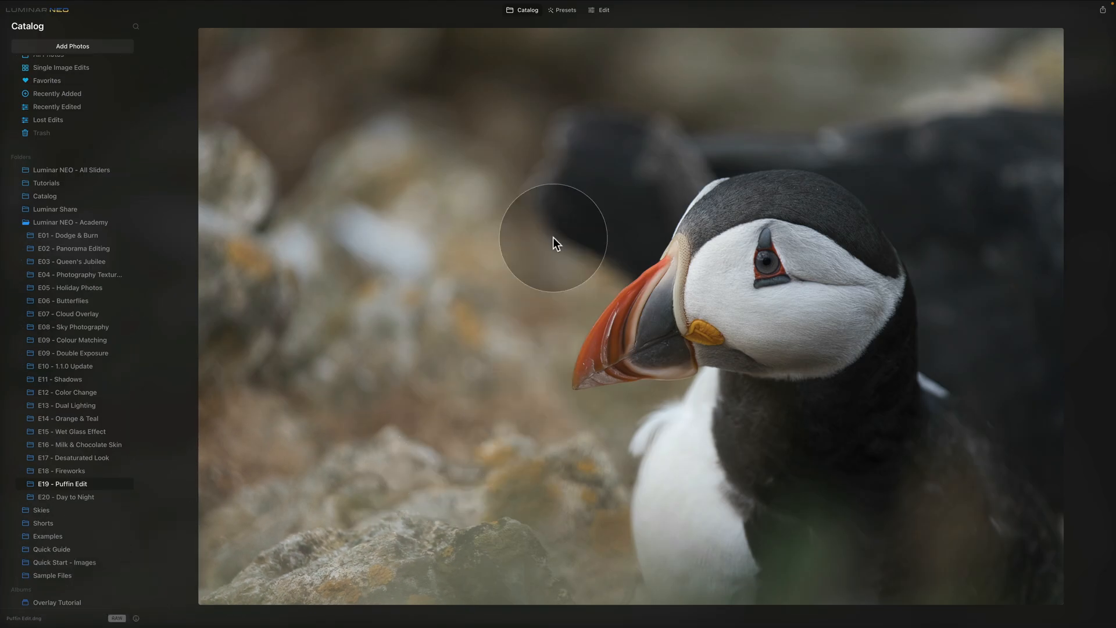
Step: Open the puffin photo for editing and enable Auto Distortion Corrections, Auto Fix Chromatic Aberrations and Auto Defringe in the Develop tool's Optics
left_click(603, 11)
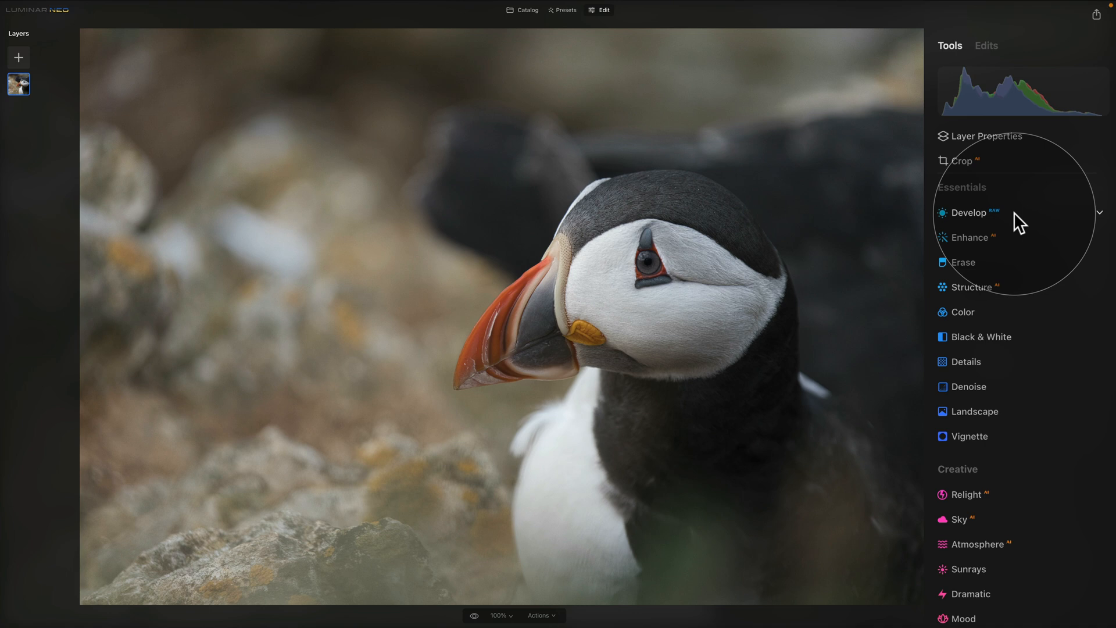
left_click(973, 211)
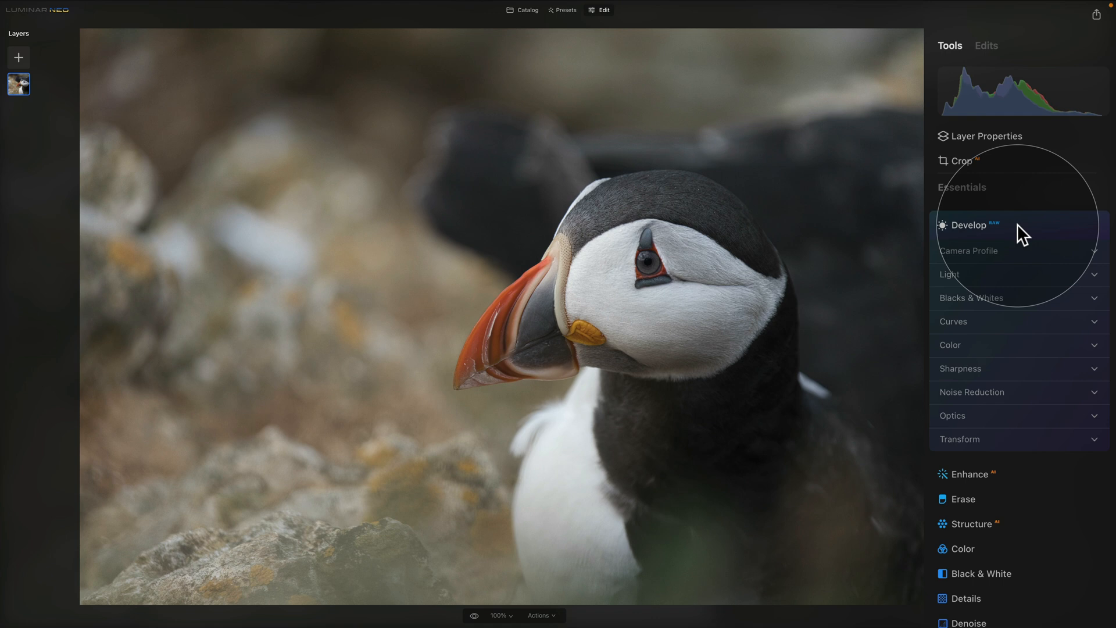
left_click(966, 416)
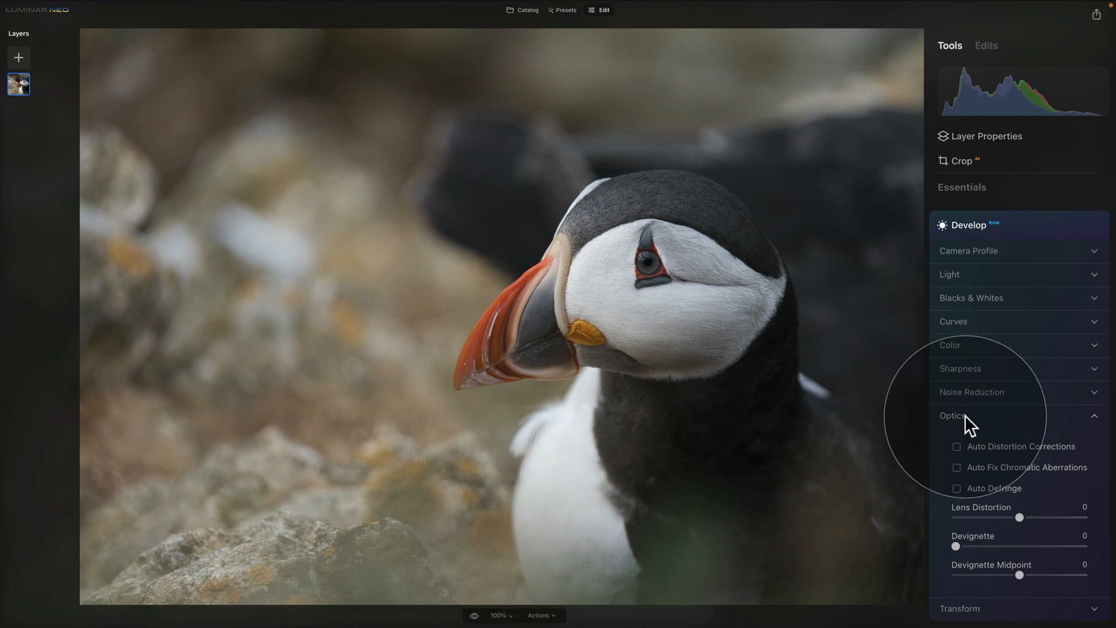
left_click(956, 446)
left_click(957, 466)
left_click(956, 488)
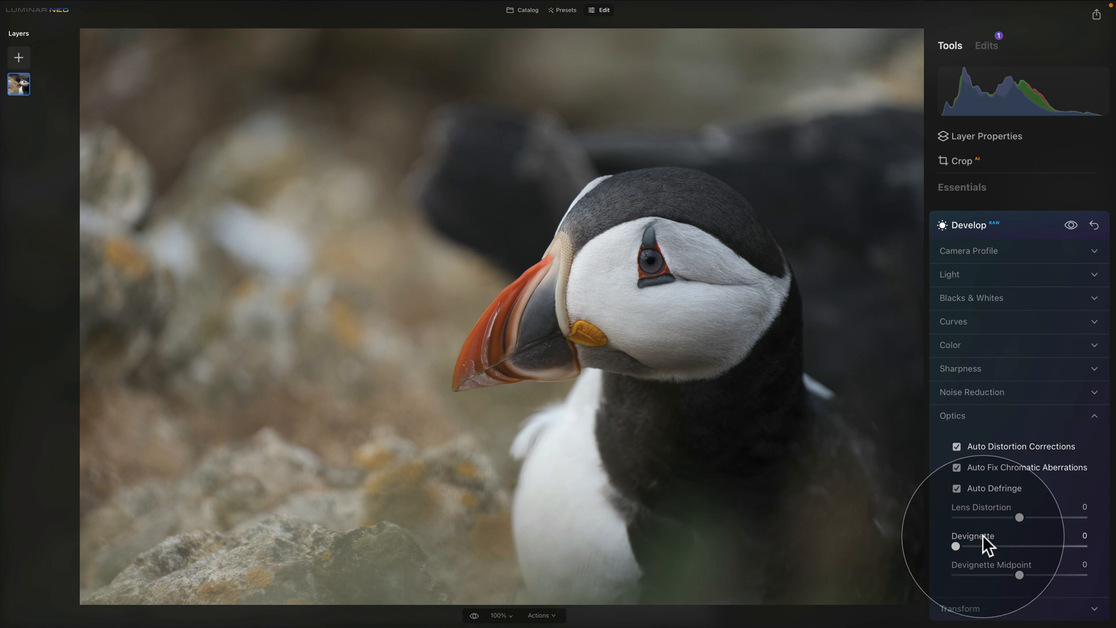
left_click(965, 416)
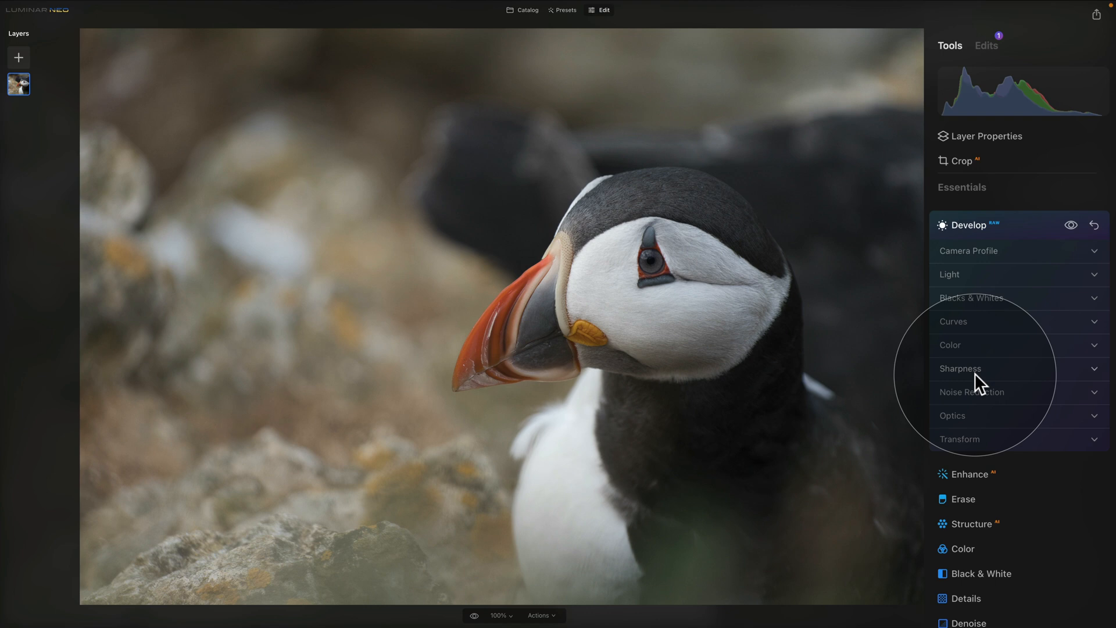
Step: Inspect the noise around the beak at 100% and set the Develop tool's noise reduction Luminosity to 20
left_click(498, 616)
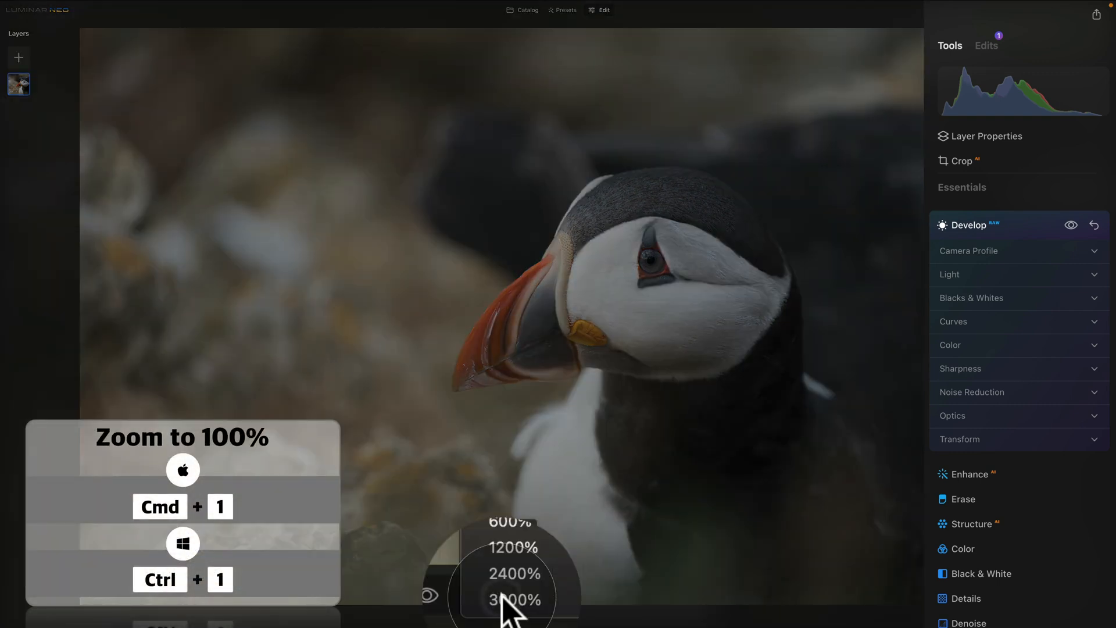
scroll(506, 558, "up", 5)
left_click(505, 544)
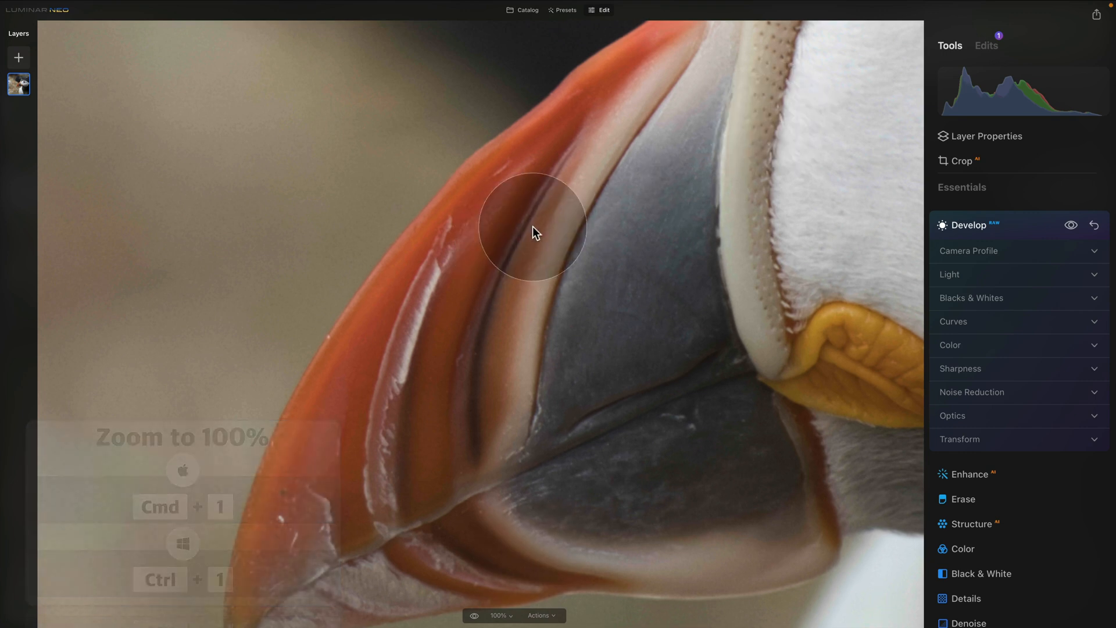
left_click_drag(531, 231, 678, 320)
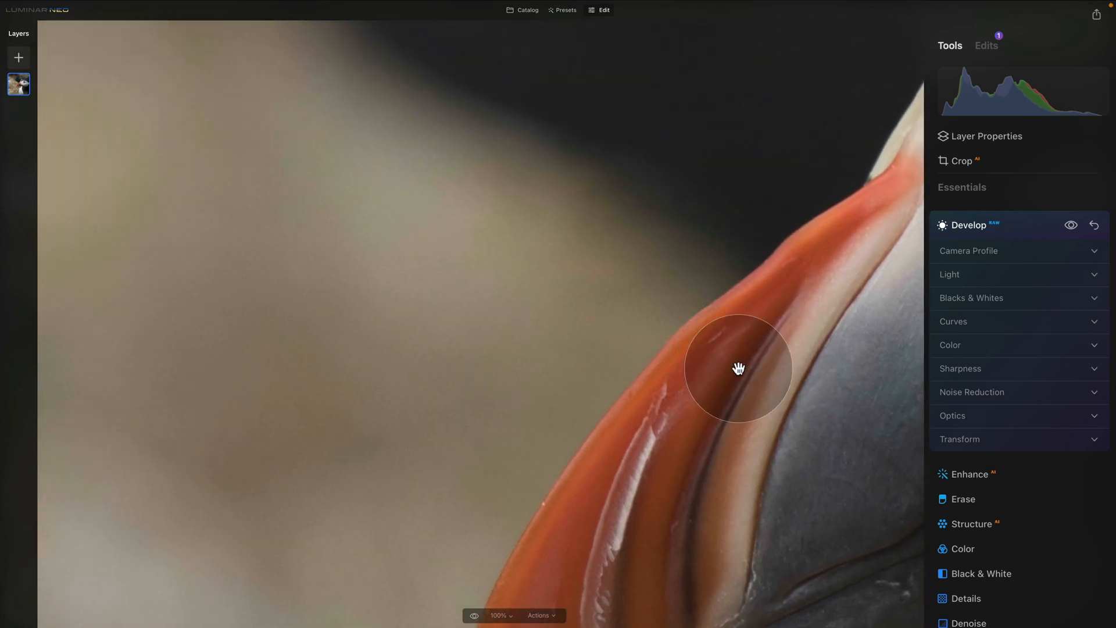
left_click_drag(637, 315, 600, 391)
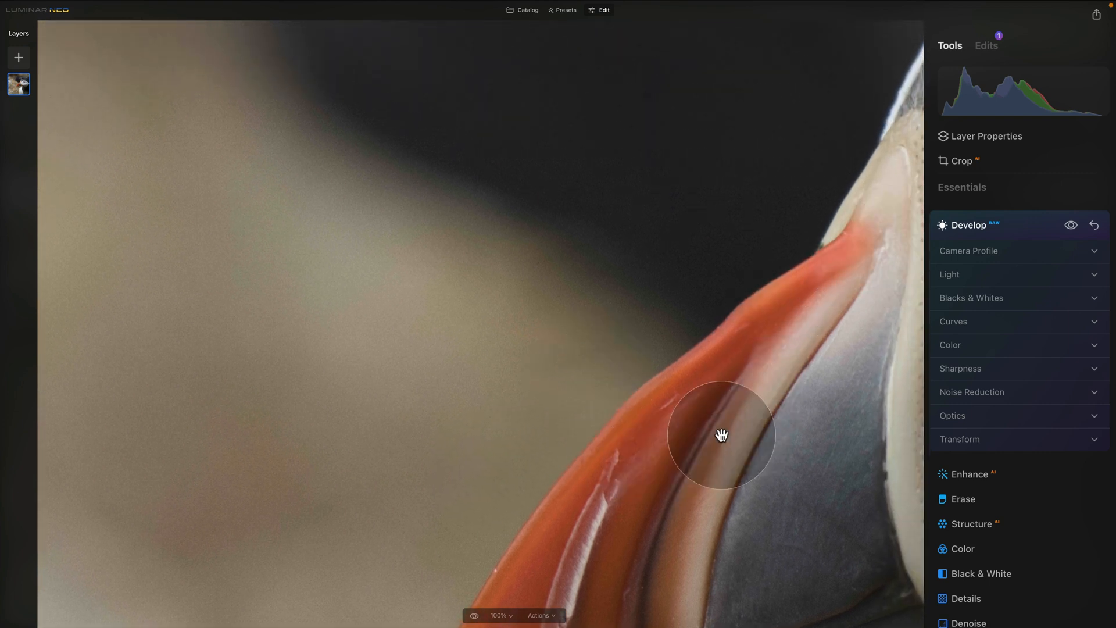
left_click_drag(832, 316, 772, 339)
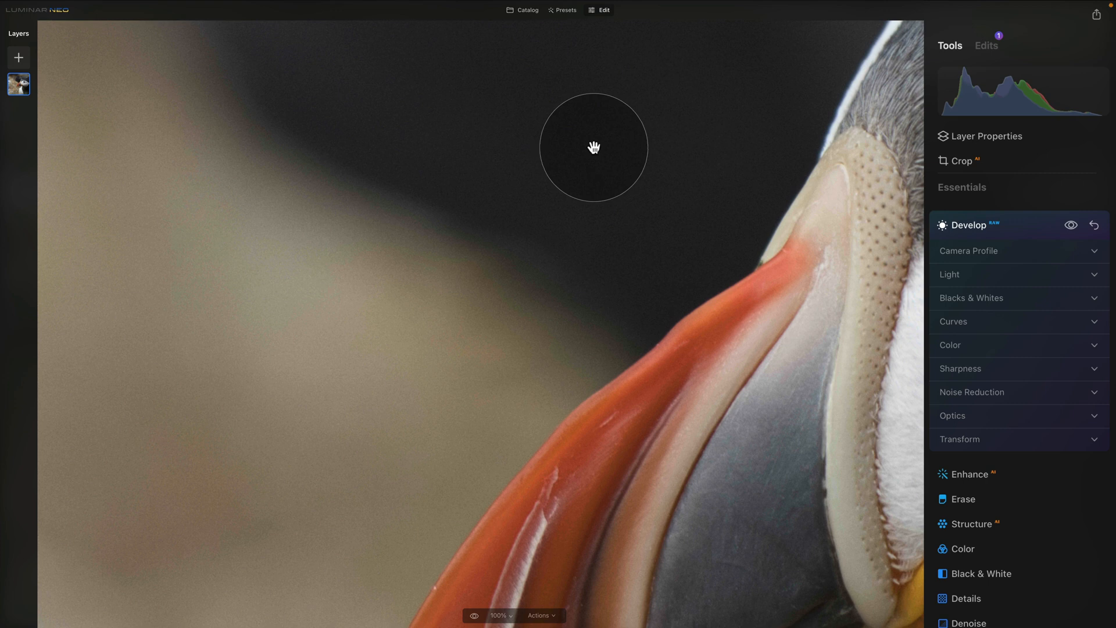
left_click(997, 392)
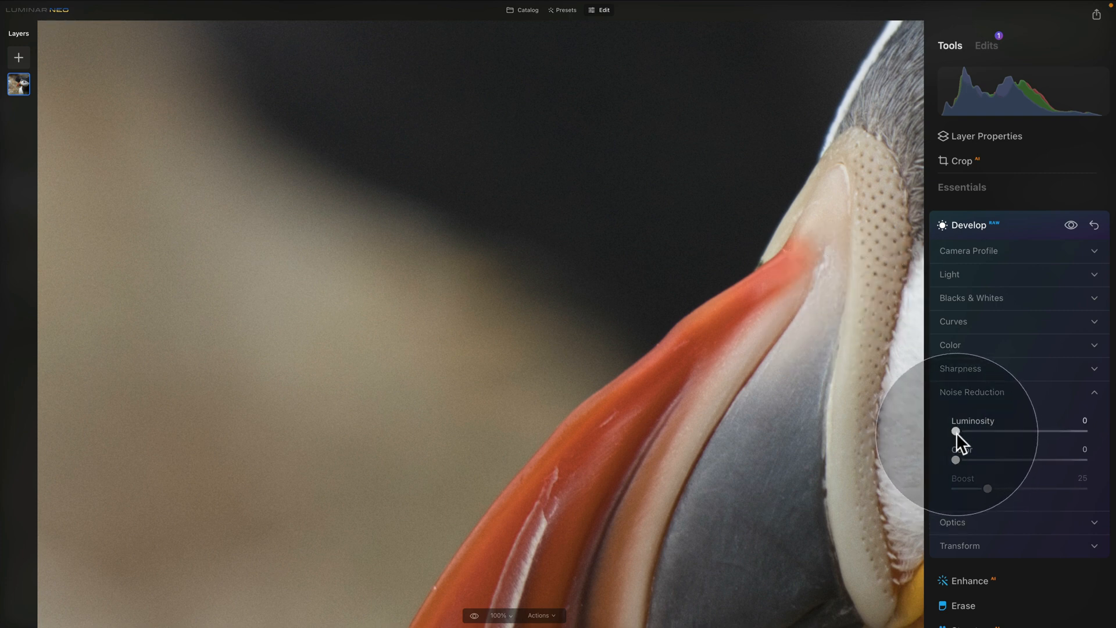
left_click_drag(957, 429, 978, 429)
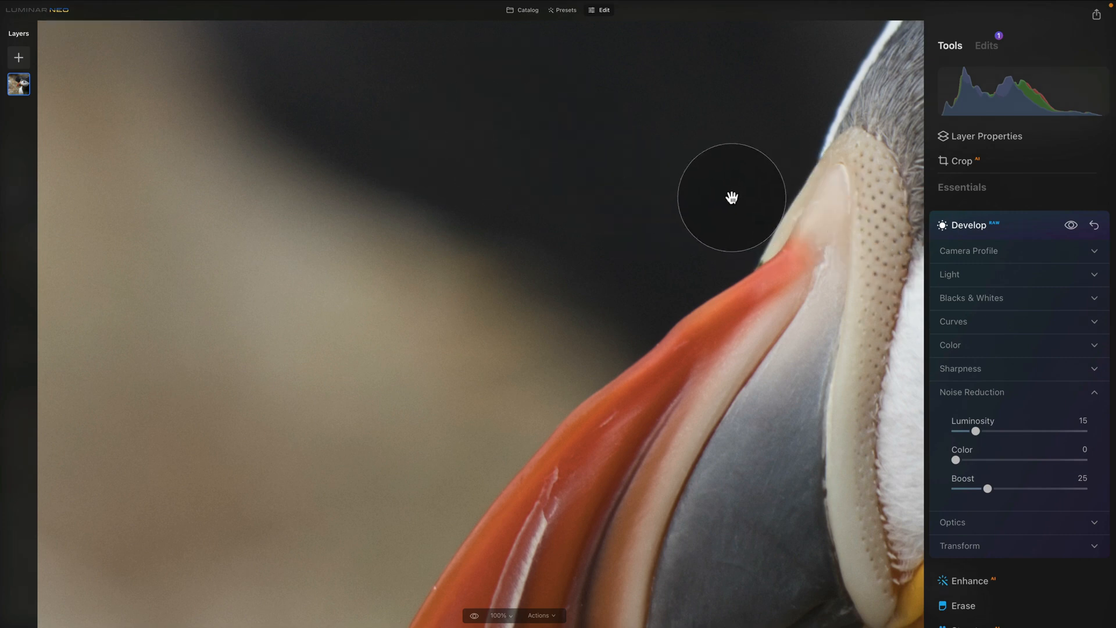
left_click_drag(974, 428, 983, 428)
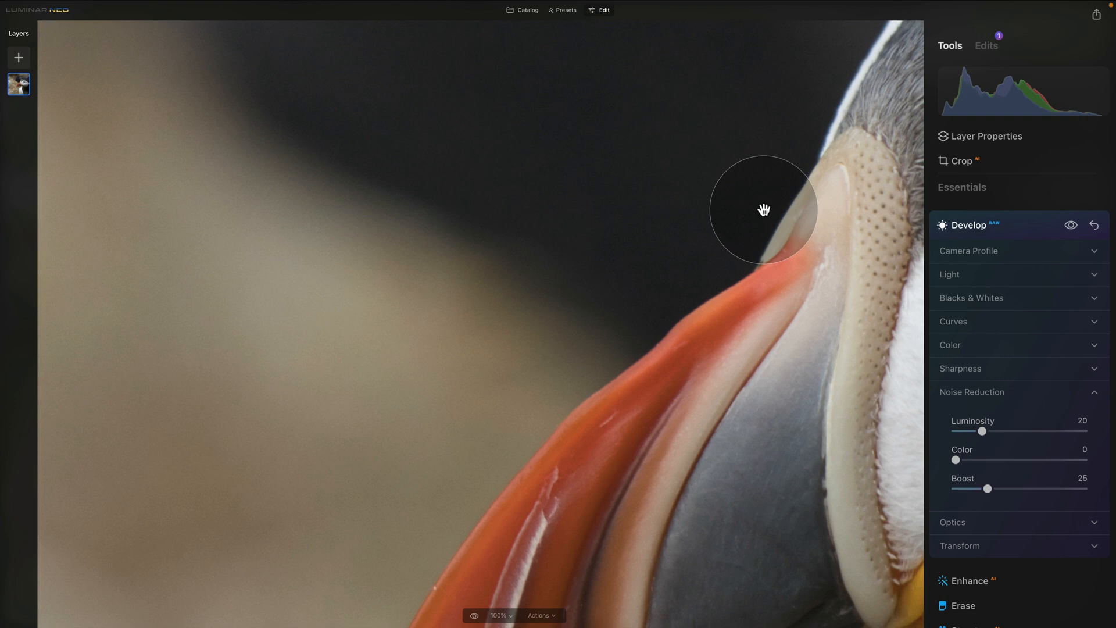
Step: Try noise reduction Luminosity at 100, compare the loss of detail around the beak, and restore it to 20
left_click_drag(982, 430, 1085, 431)
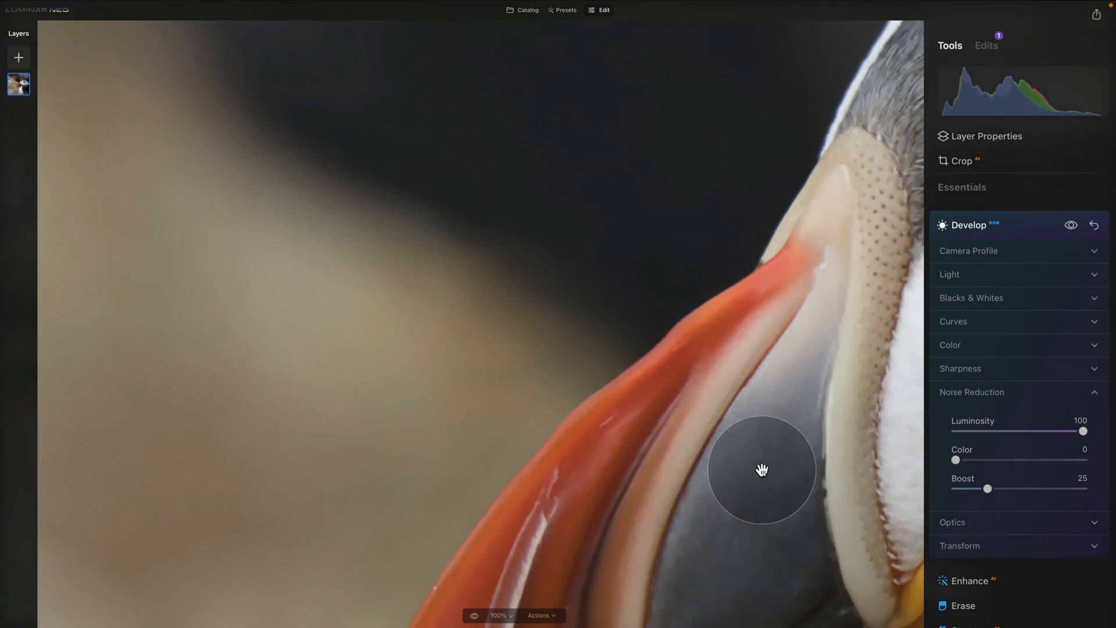
left_click_drag(815, 329, 661, 272)
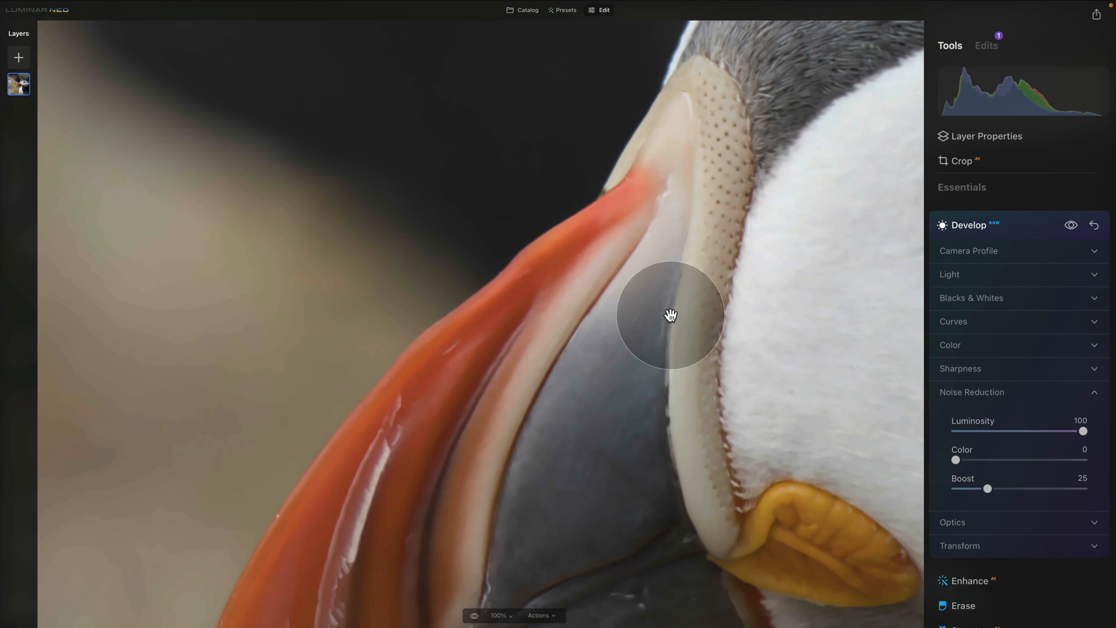
left_click_drag(516, 217, 643, 268)
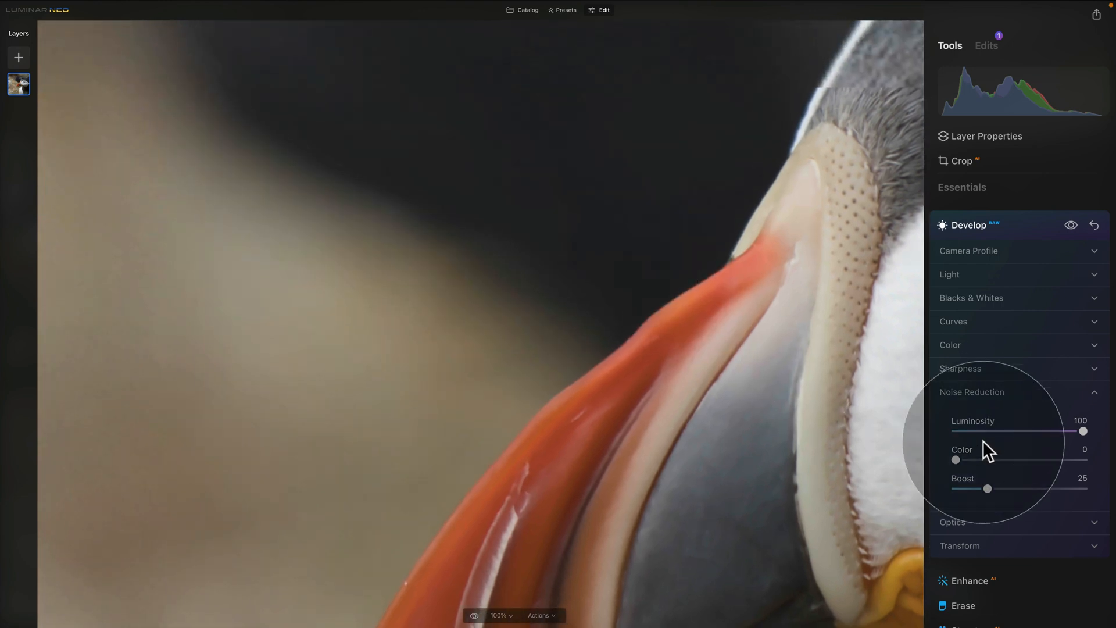
left_click_drag(984, 431, 979, 431)
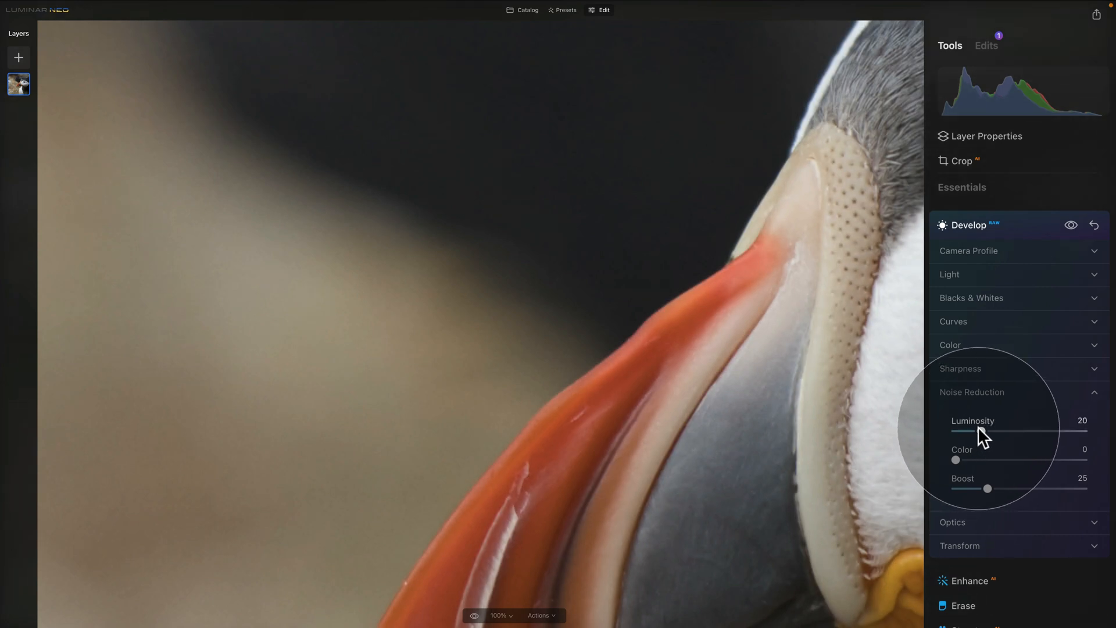
left_click(983, 392)
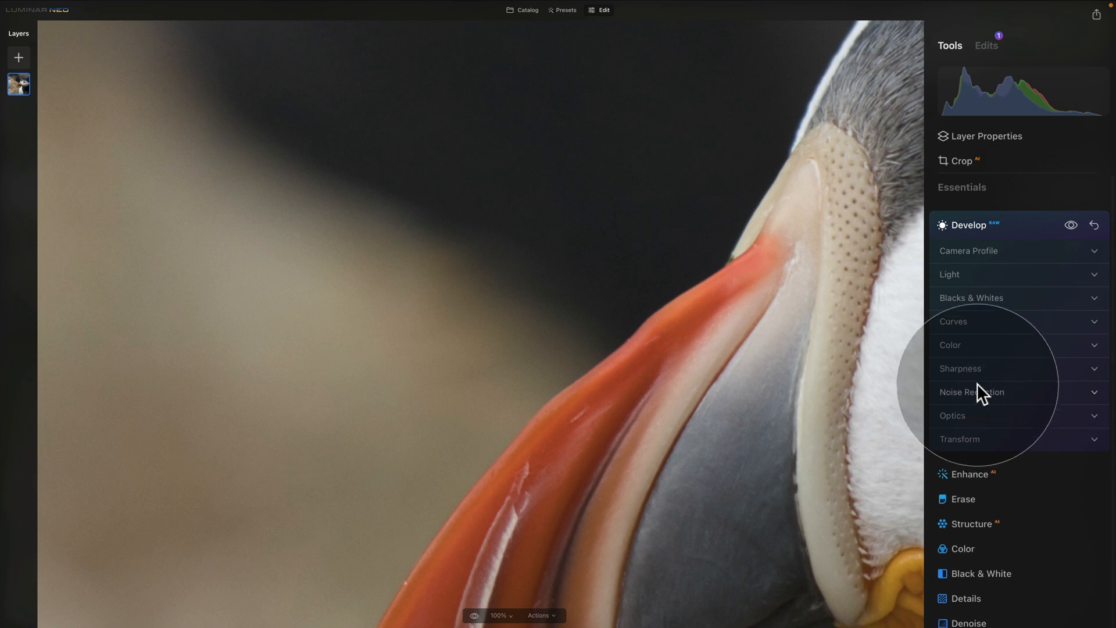
Step: Apply sharpness to the puffin photo with Sharpen at 80 and Masking at 70, and fit the image to the screen
left_click(976, 369)
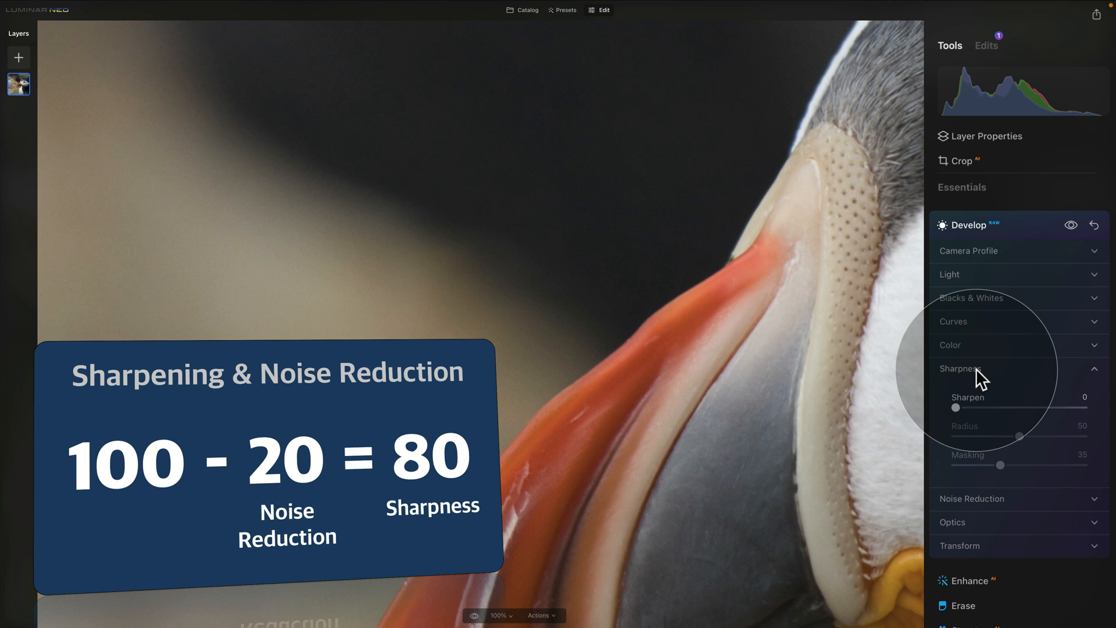
left_click_drag(955, 407, 1068, 409)
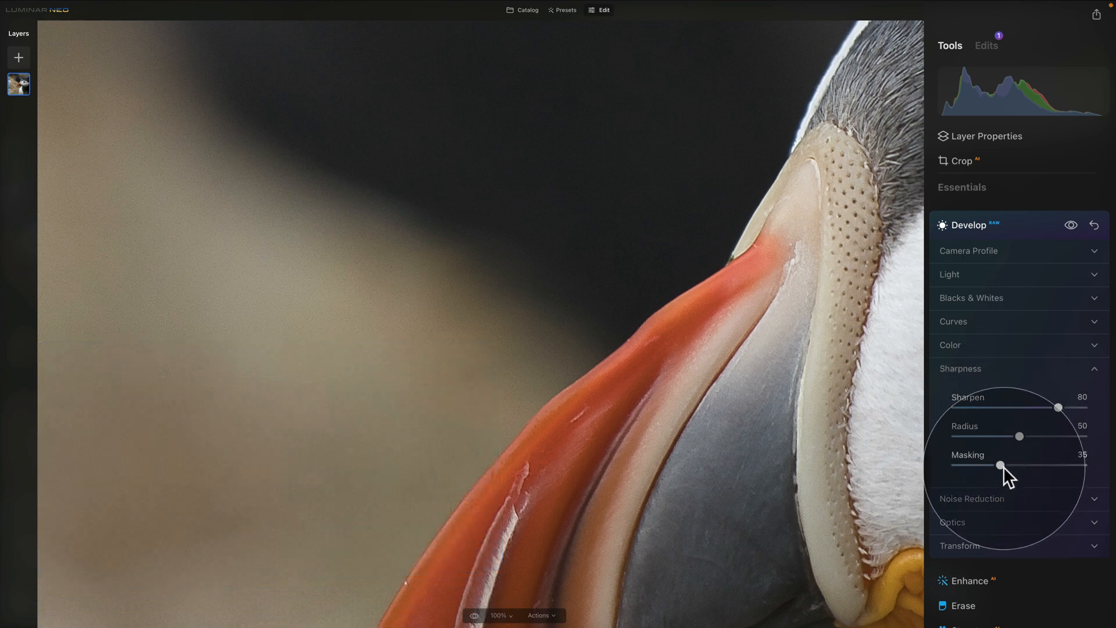
left_click_drag(1001, 462, 1048, 465)
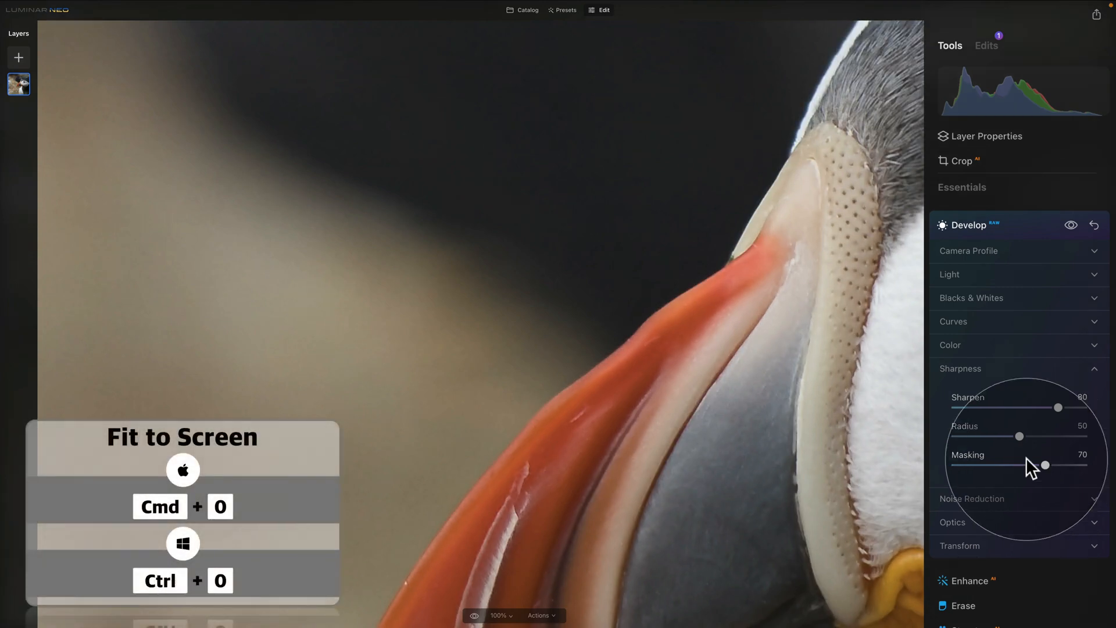
key("super+0")
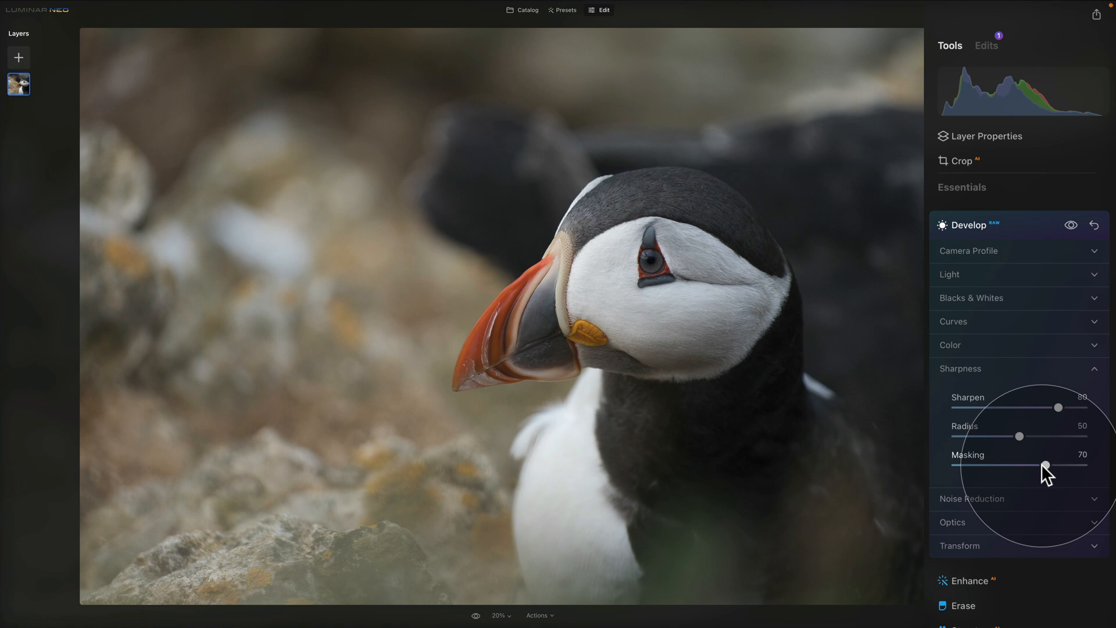
left_click(998, 367)
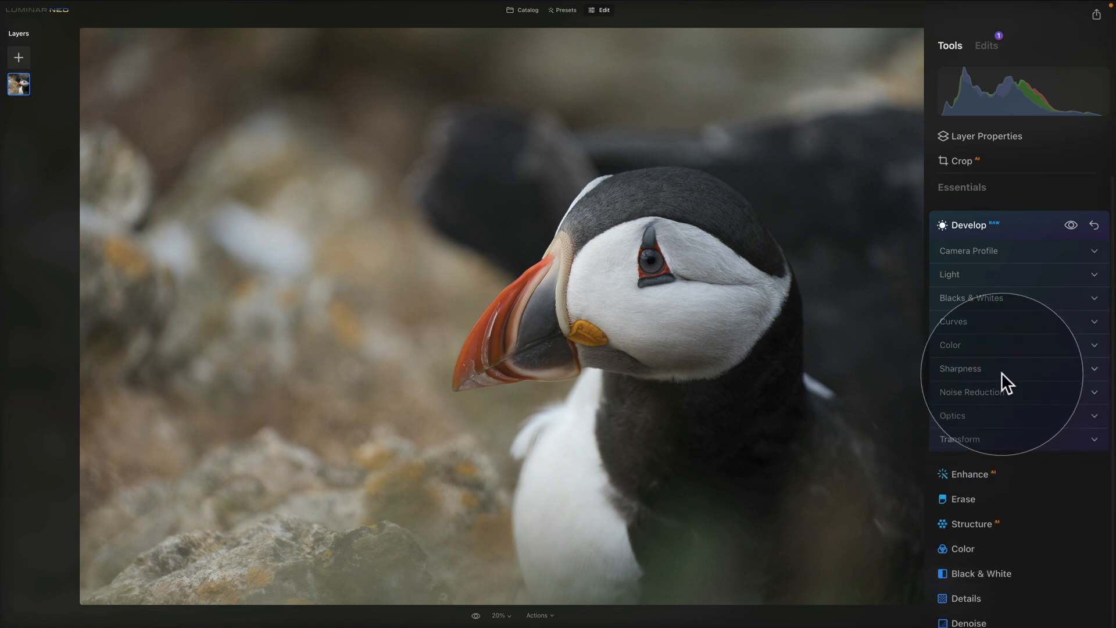
Step: Try the Adobe Standard, Camera Standard and Camera Landscape camera profiles on the photo, and restore Luminar Default
left_click(1002, 252)
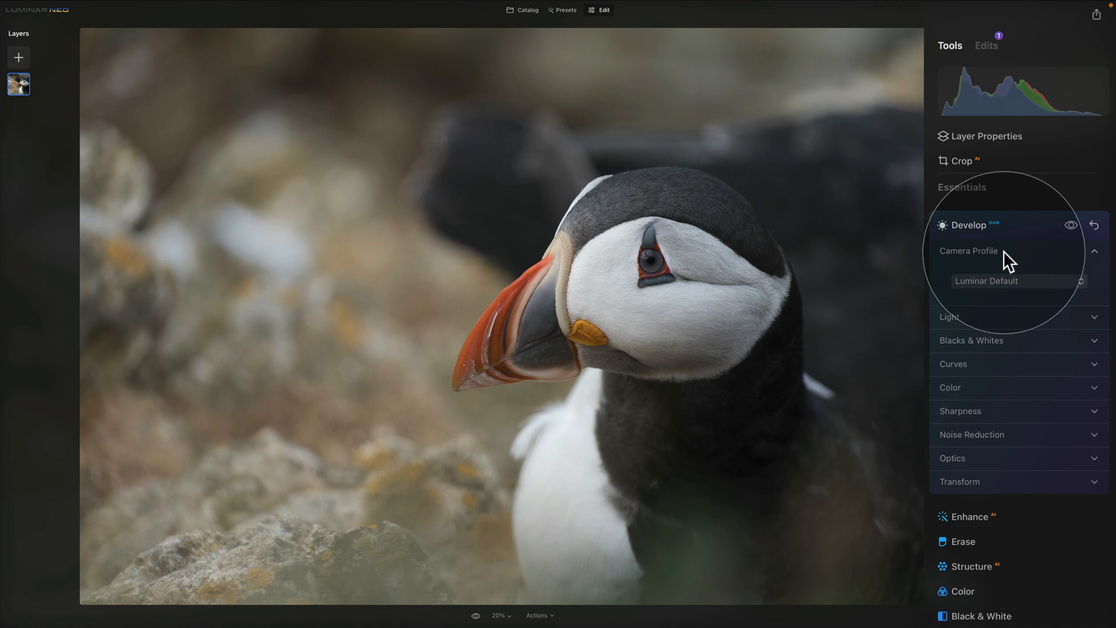
left_click(1037, 282)
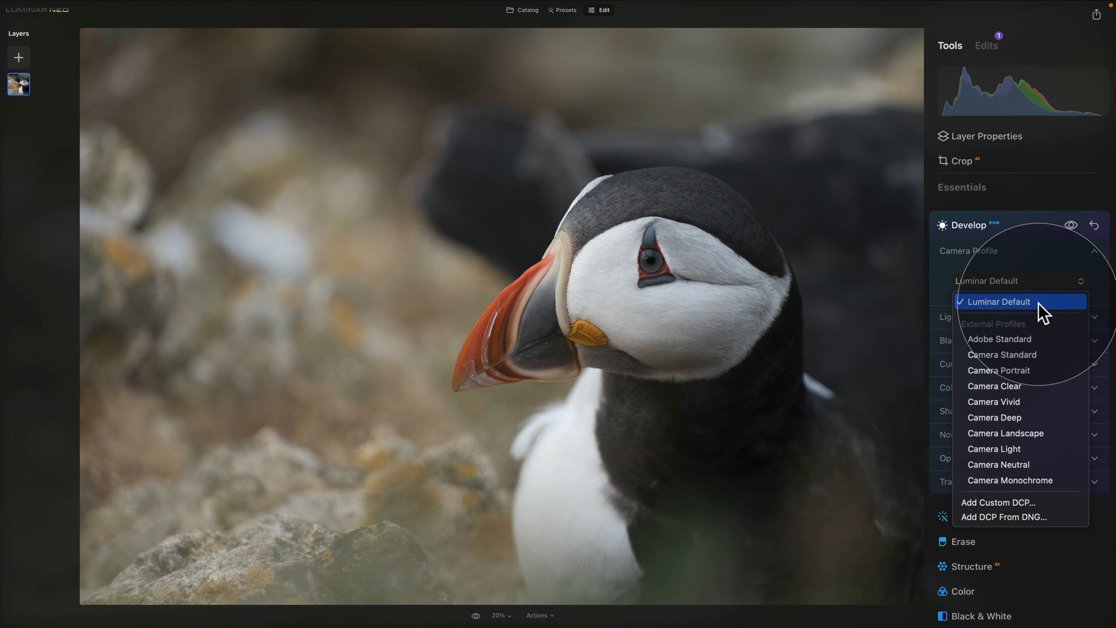
left_click(1045, 339)
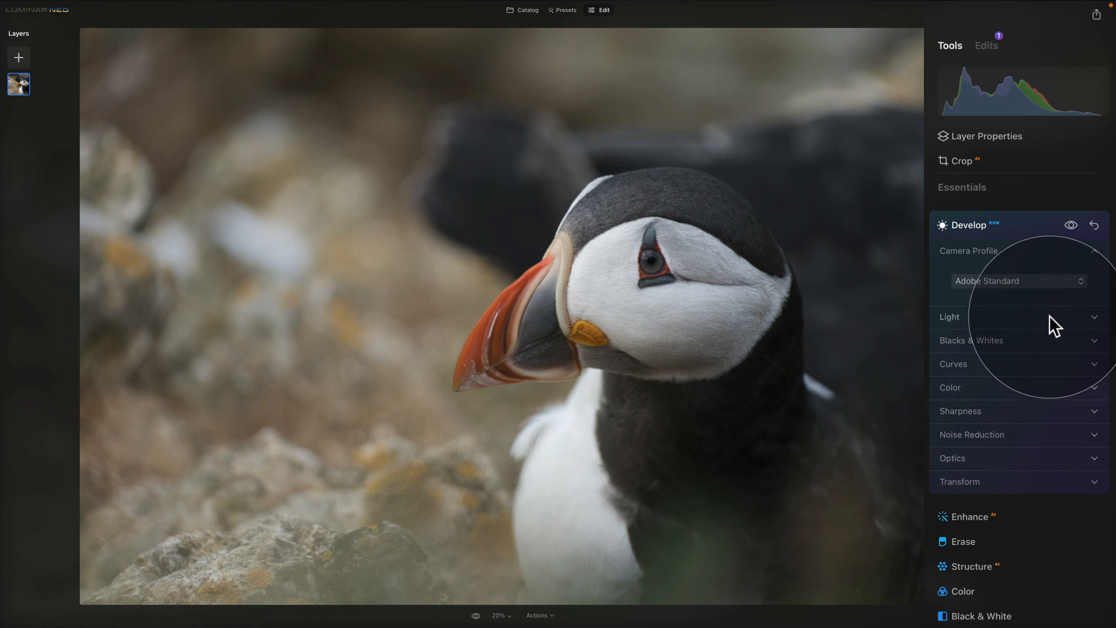
left_click(1051, 282)
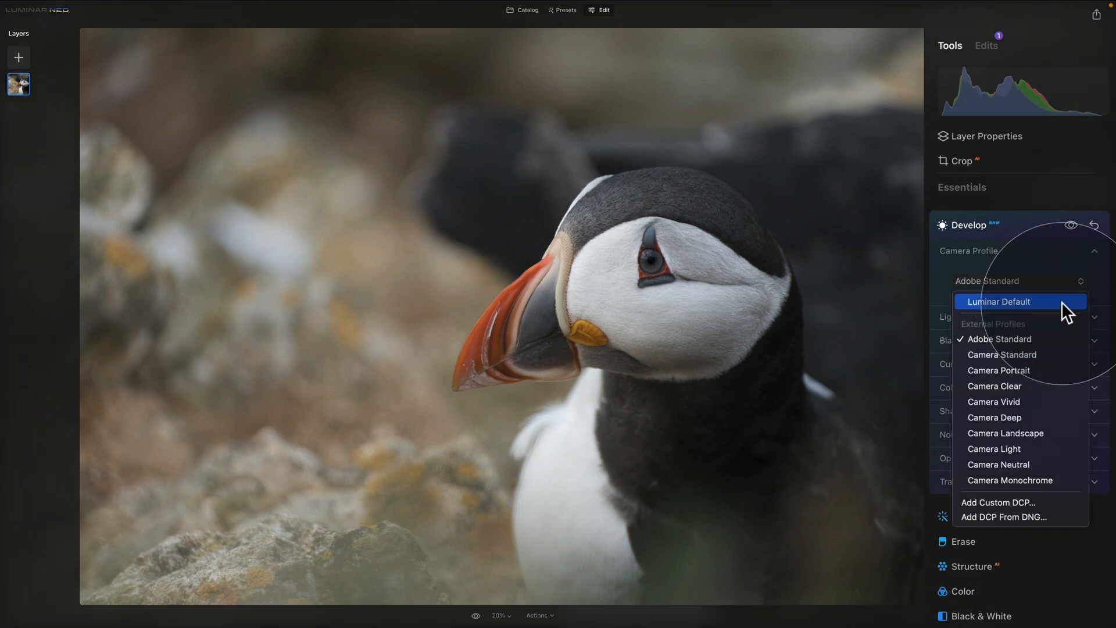
left_click(1049, 352)
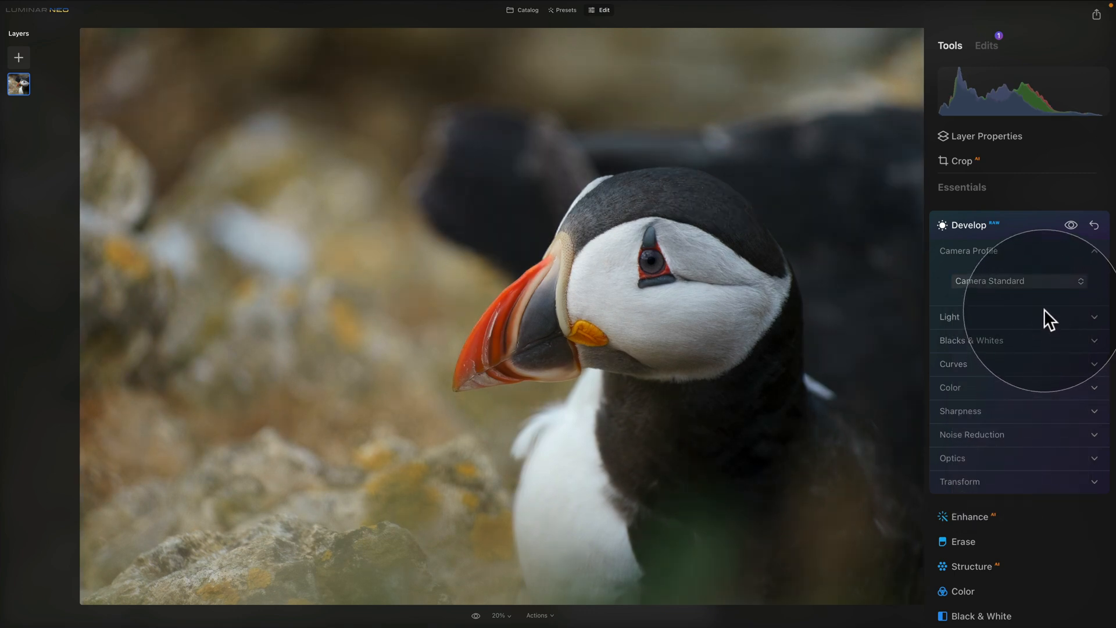
left_click(1046, 281)
left_click(1045, 433)
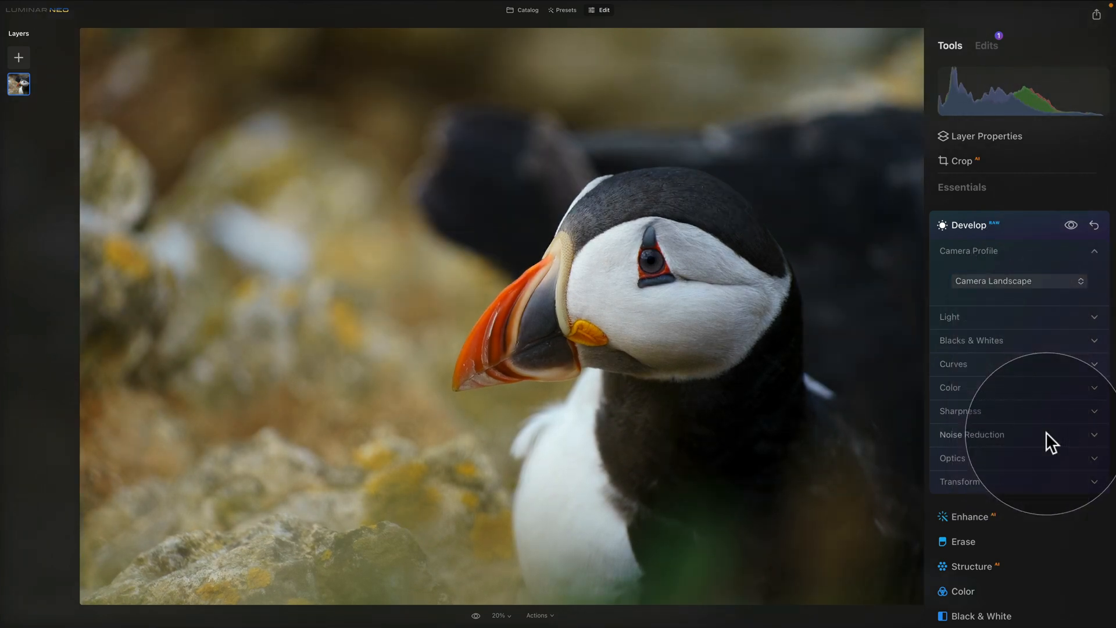
left_click(1017, 281)
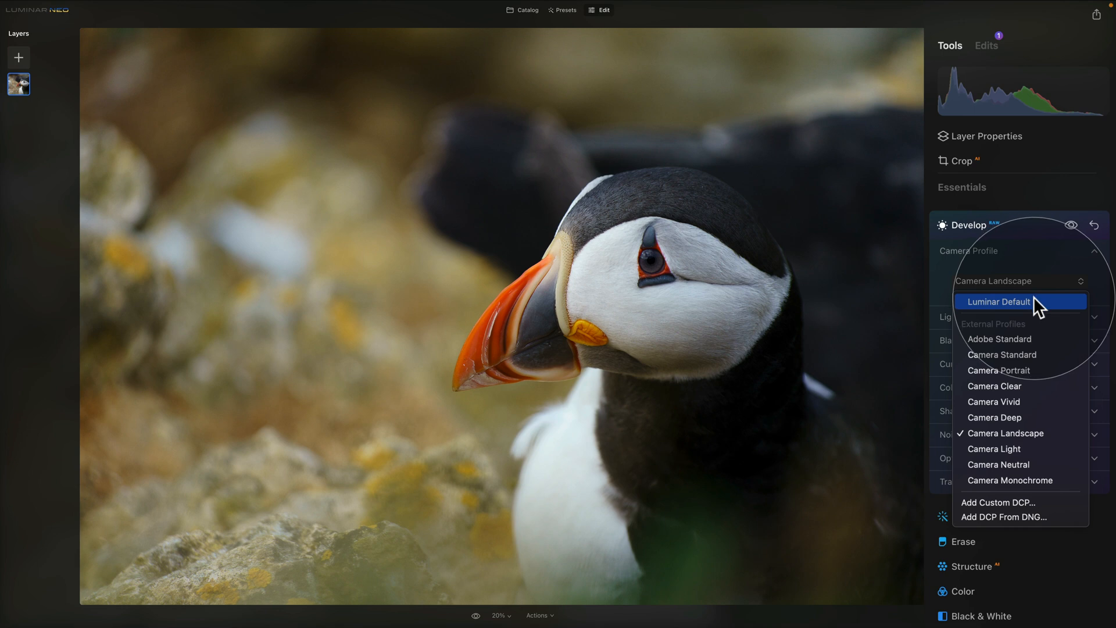
left_click(1035, 299)
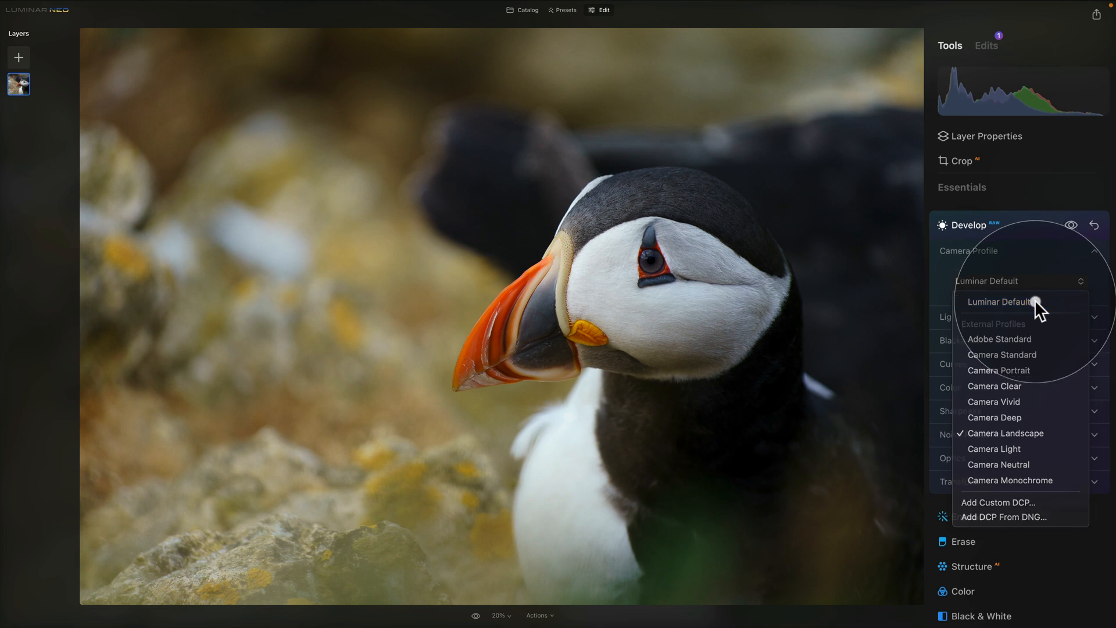
left_click(1032, 252)
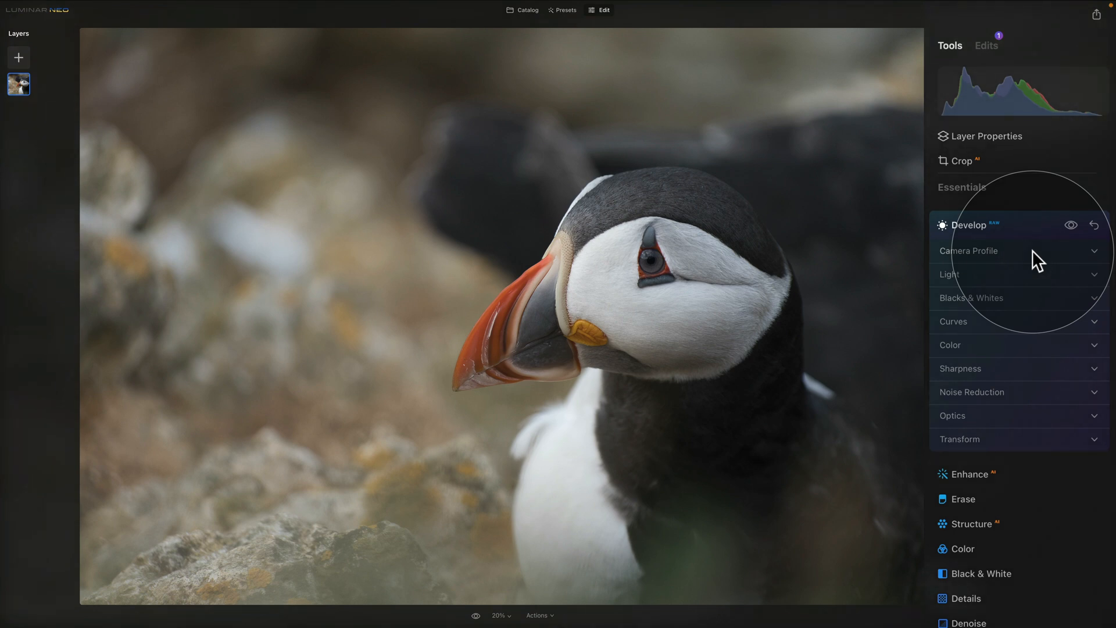
Step: Adjust the puffin photo's light in Develop with Smart Contrast at 19, Highlights at -44 and Shadows at 17
left_click(1016, 277)
left_click(1023, 434)
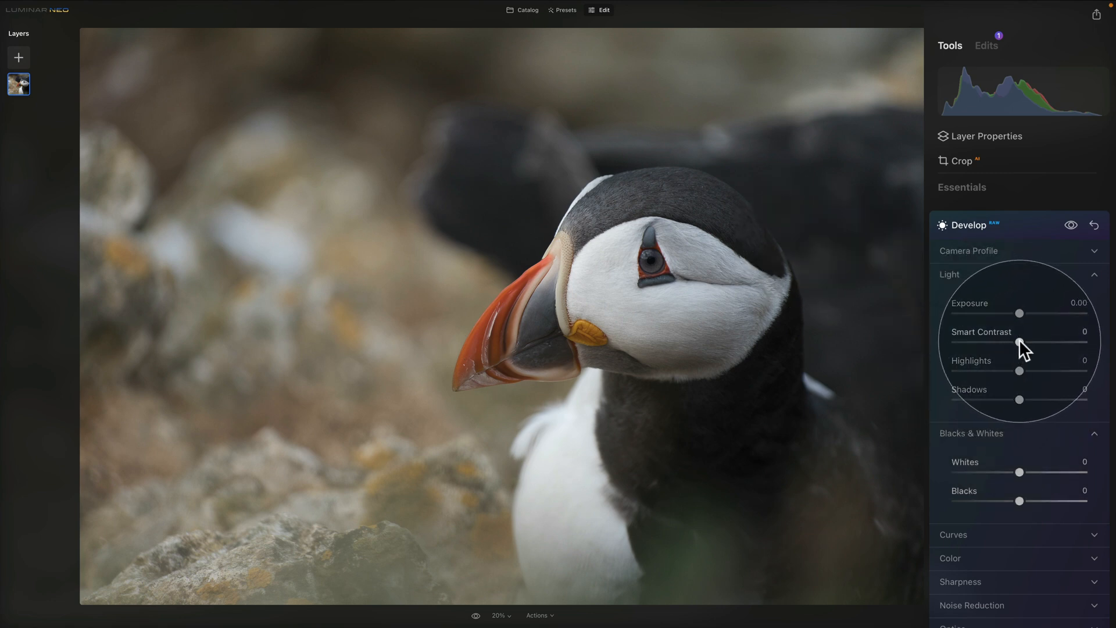
left_click_drag(1020, 341, 1033, 348)
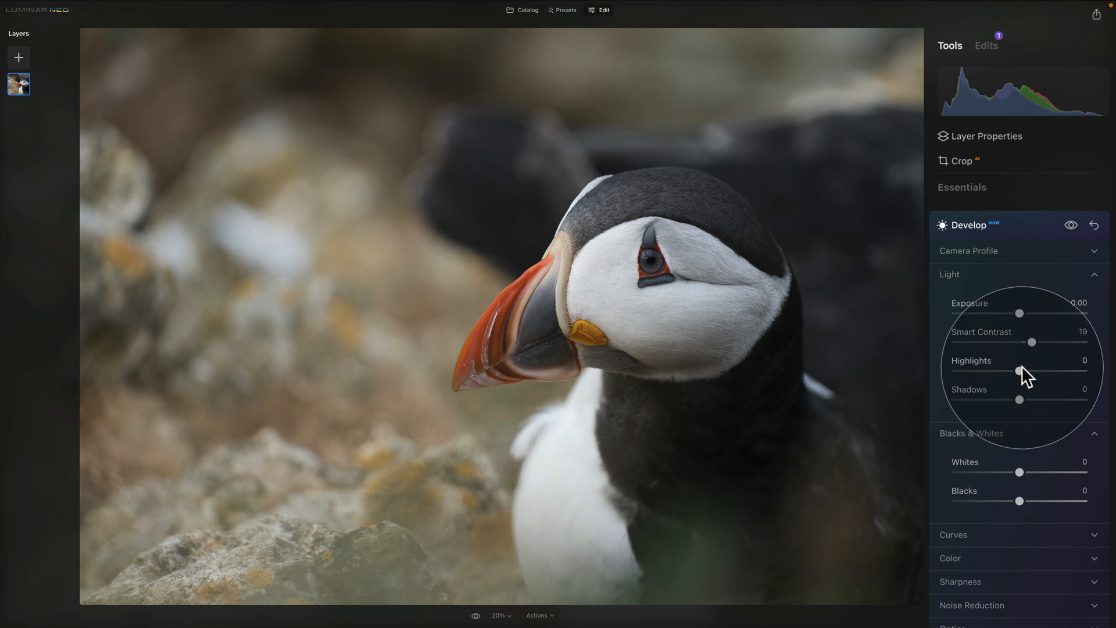
left_click_drag(1021, 368, 983, 375)
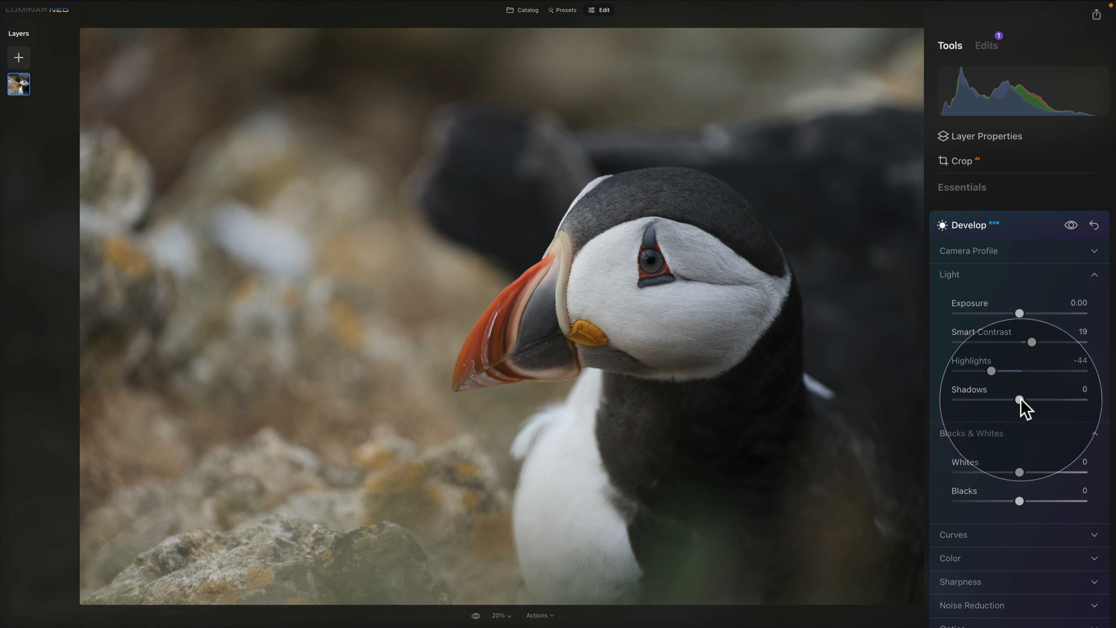
left_click_drag(1020, 399, 1034, 402)
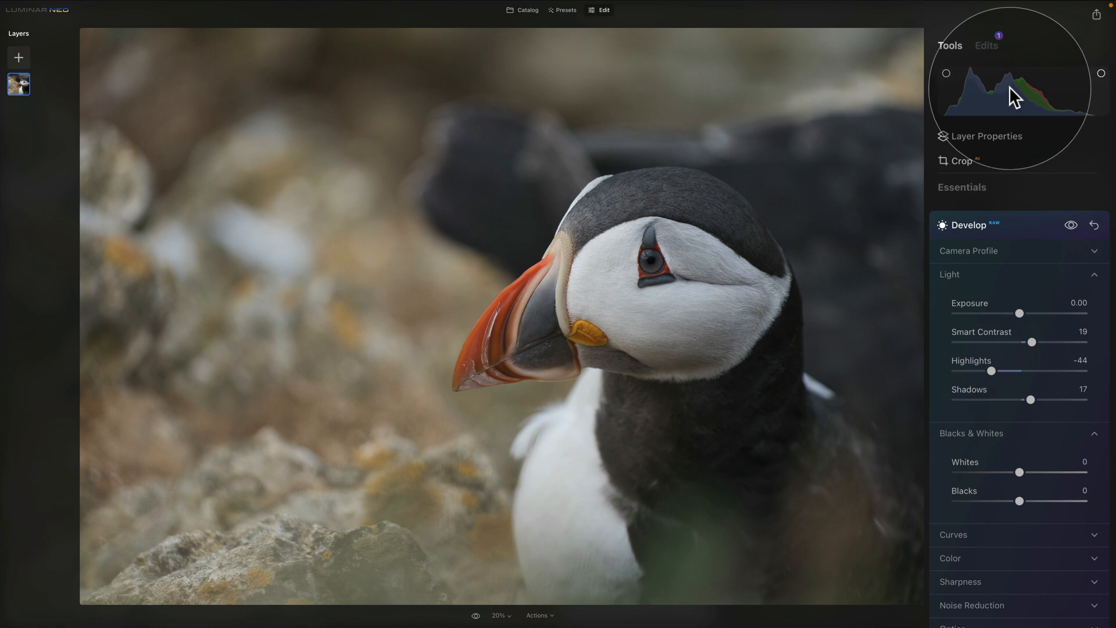
Step: Check the option that shows the histogram, and cycle the histogram through its colour channels to the grey view
right_click(817, 236)
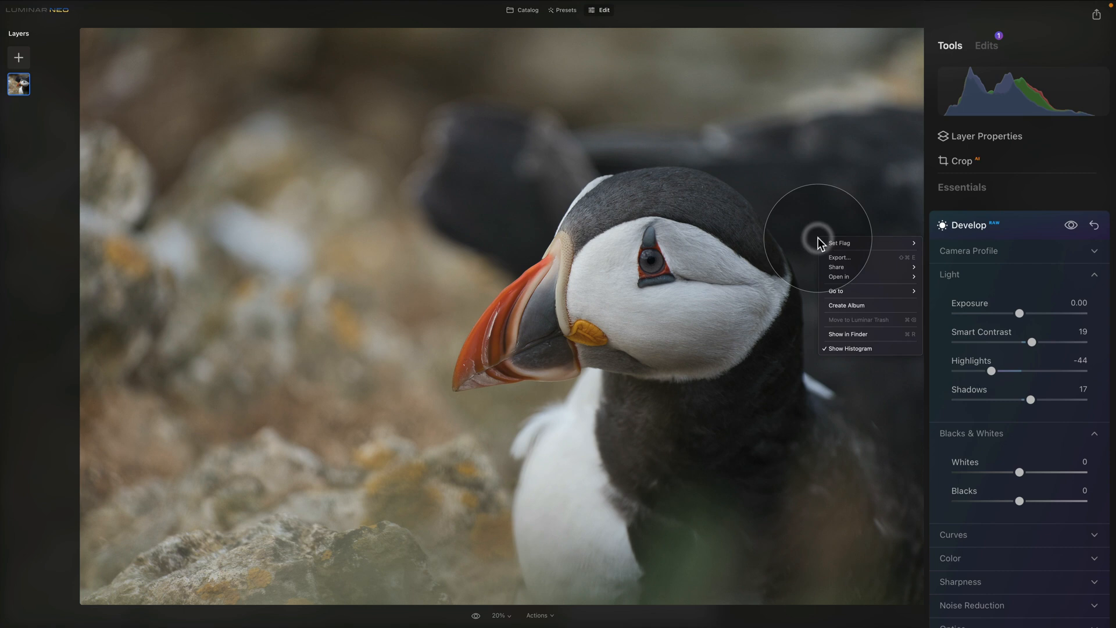
left_click(874, 348)
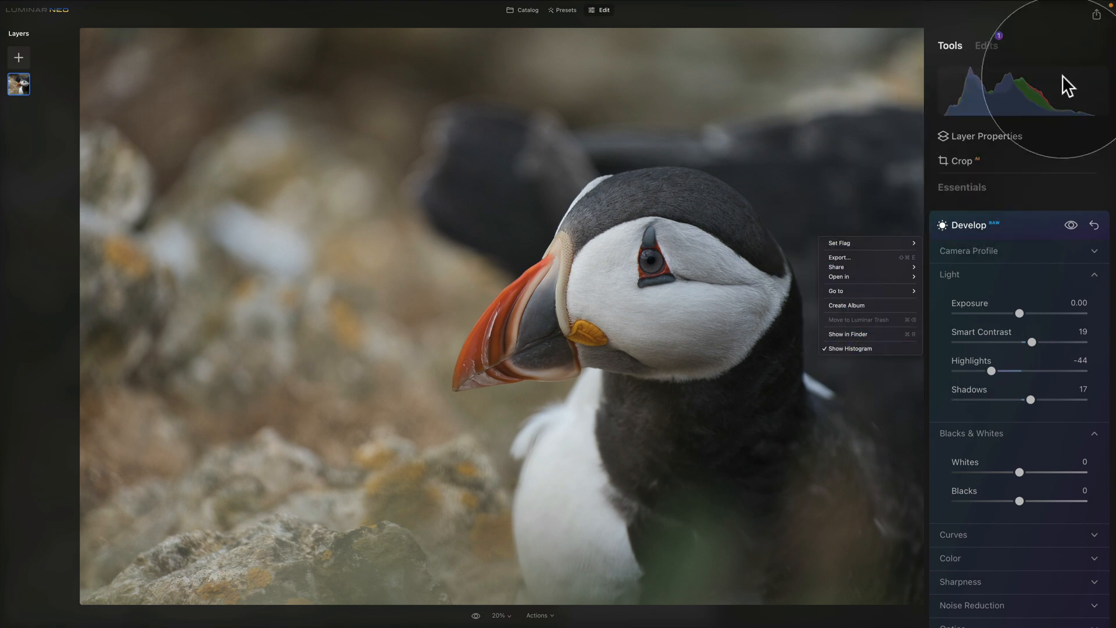
left_click(1039, 90)
left_click(1039, 96)
left_click(1039, 96)
left_click(1039, 95)
left_click(1037, 94)
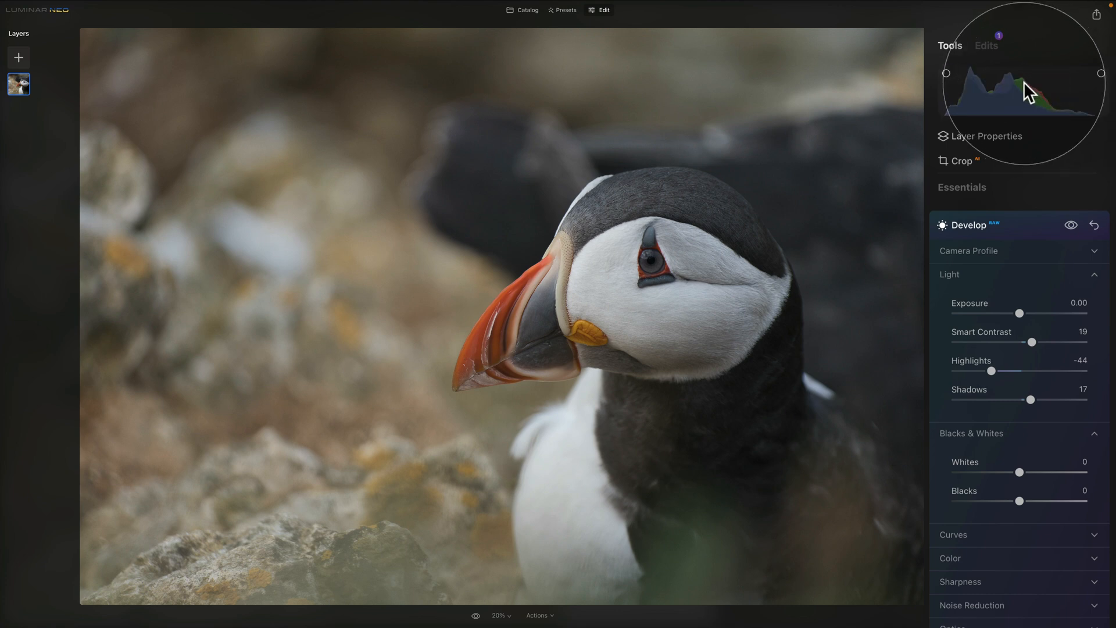
left_click(1036, 96)
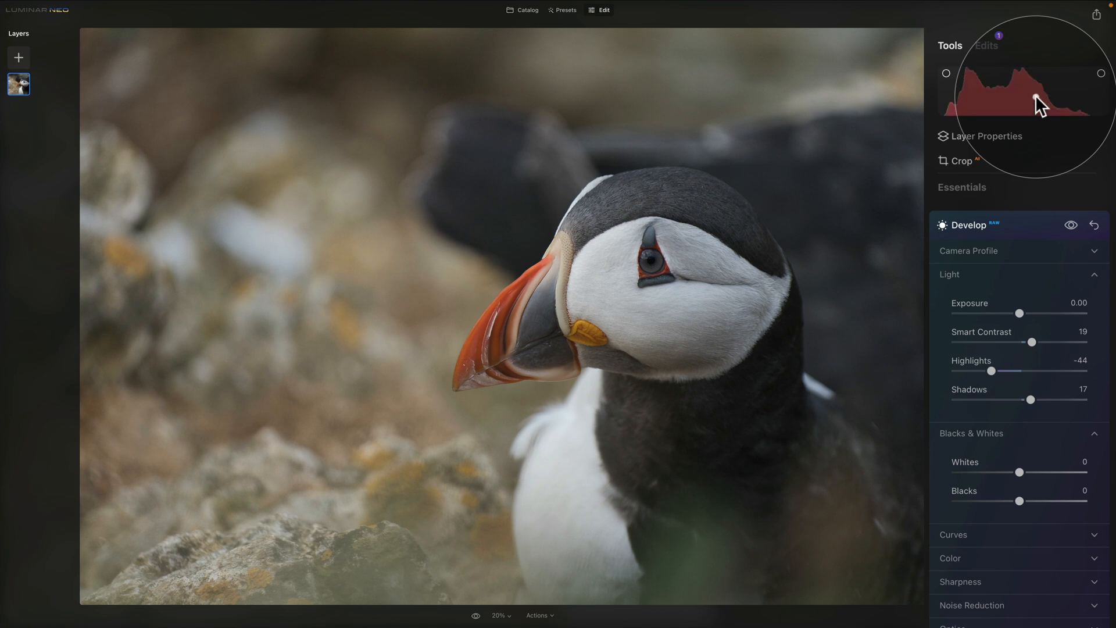
left_click(1036, 96)
left_click(1036, 96)
left_click(1036, 96)
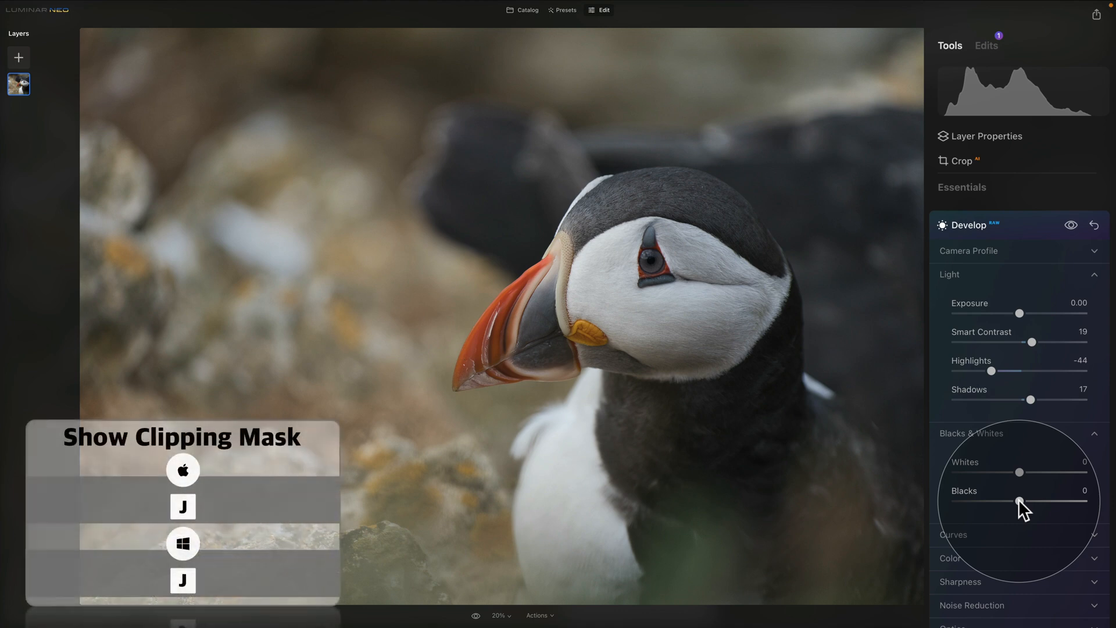
Step: Turn on the clipping mask, test Whites at 100 for blown highlights, and set Whites to 28
key("j")
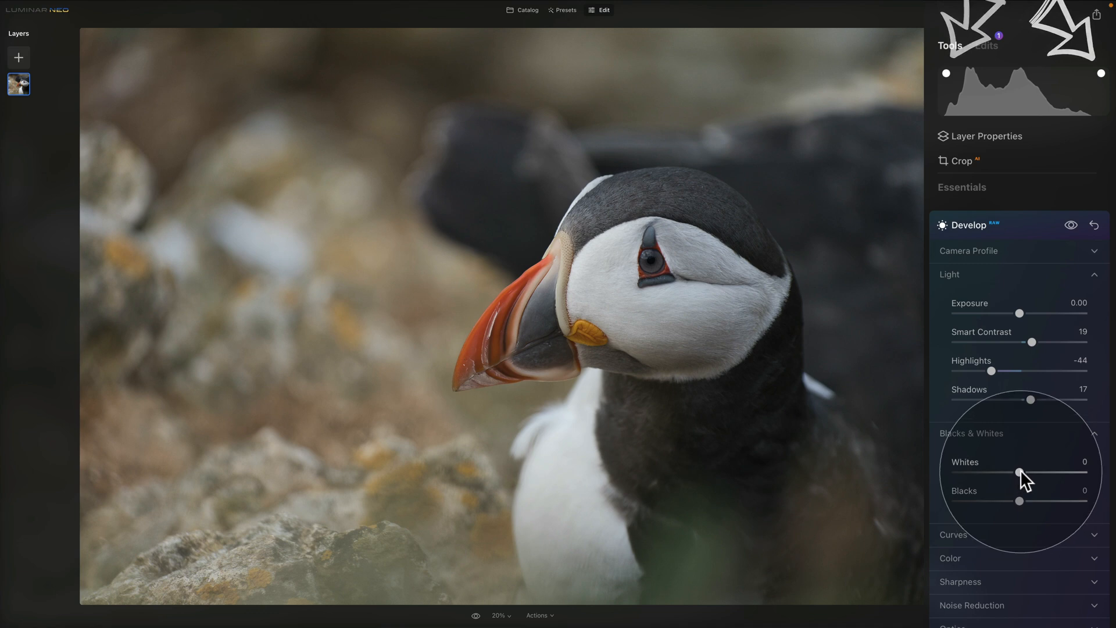
left_click_drag(1020, 471, 1083, 472)
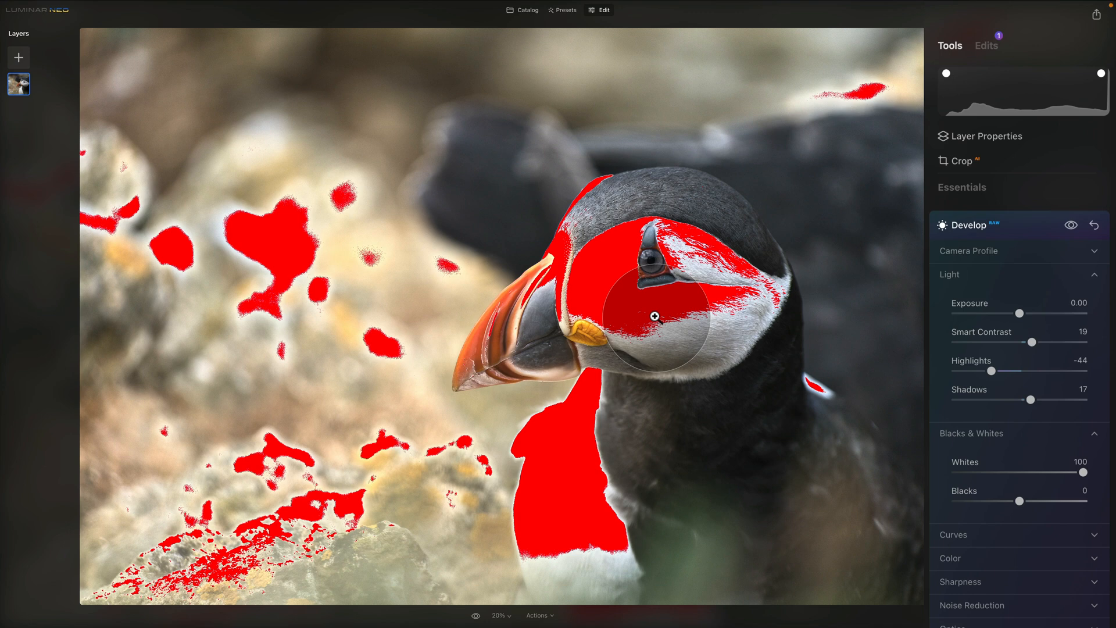
left_click_drag(1083, 472, 1025, 476)
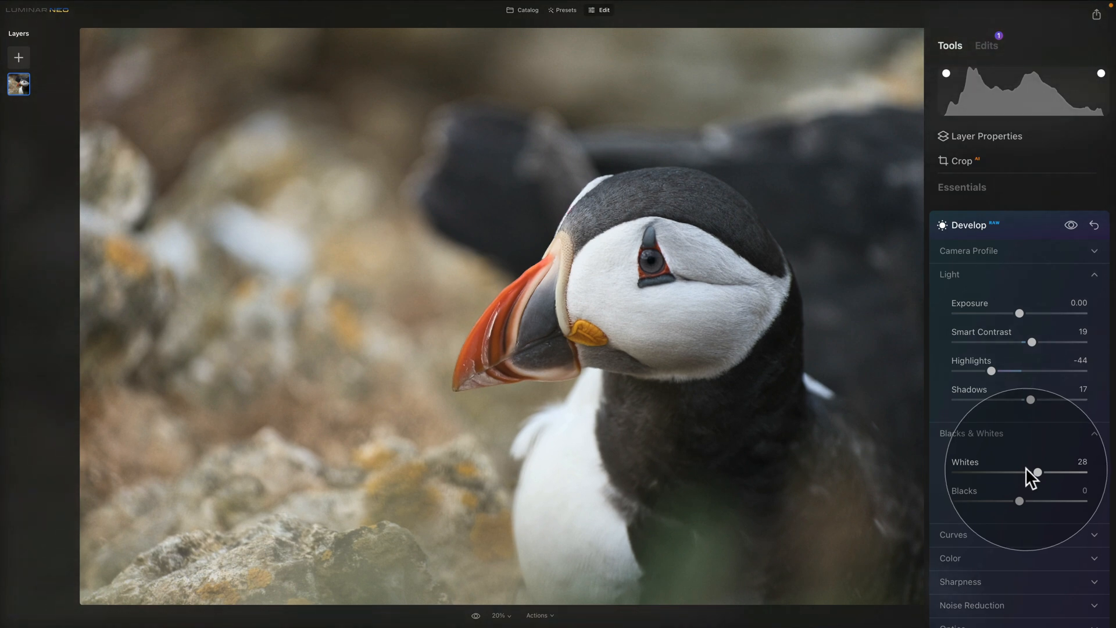
Step: Test Blacks at -100 for clipped shadows, set Blacks to -33, and raise Smart Contrast to 27
left_click_drag(1016, 502, 786, 433)
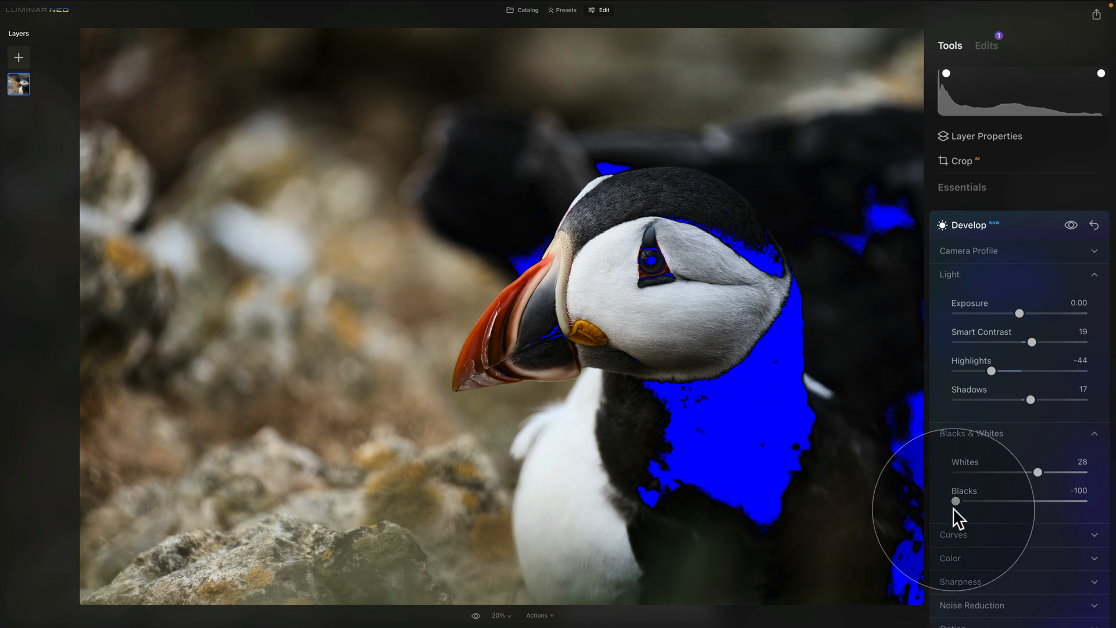
left_click_drag(956, 501, 992, 500)
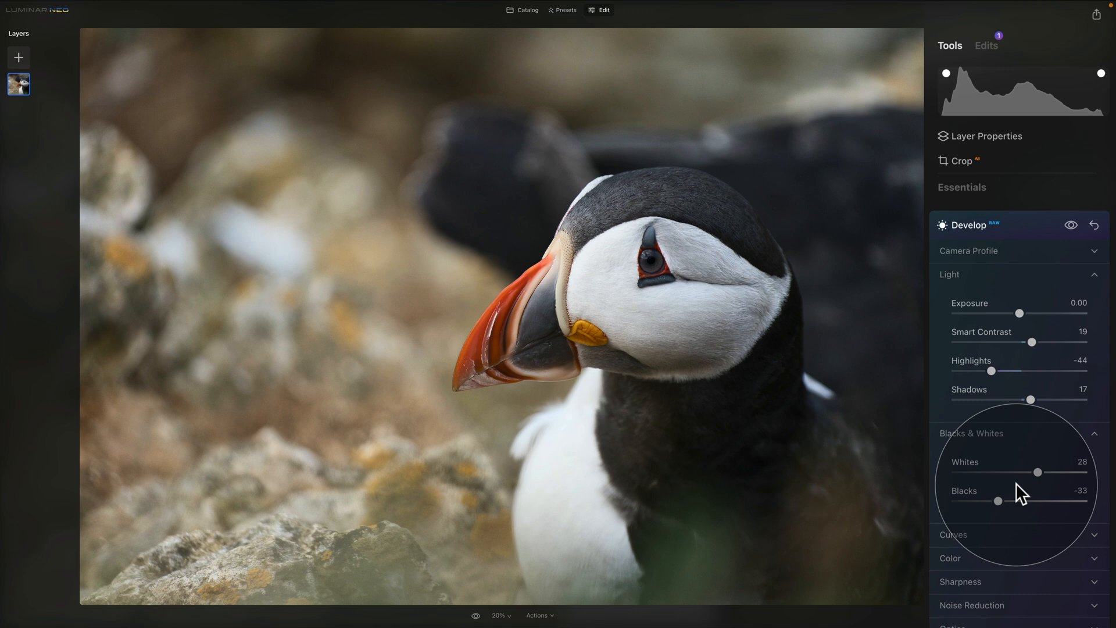
left_click(1037, 343)
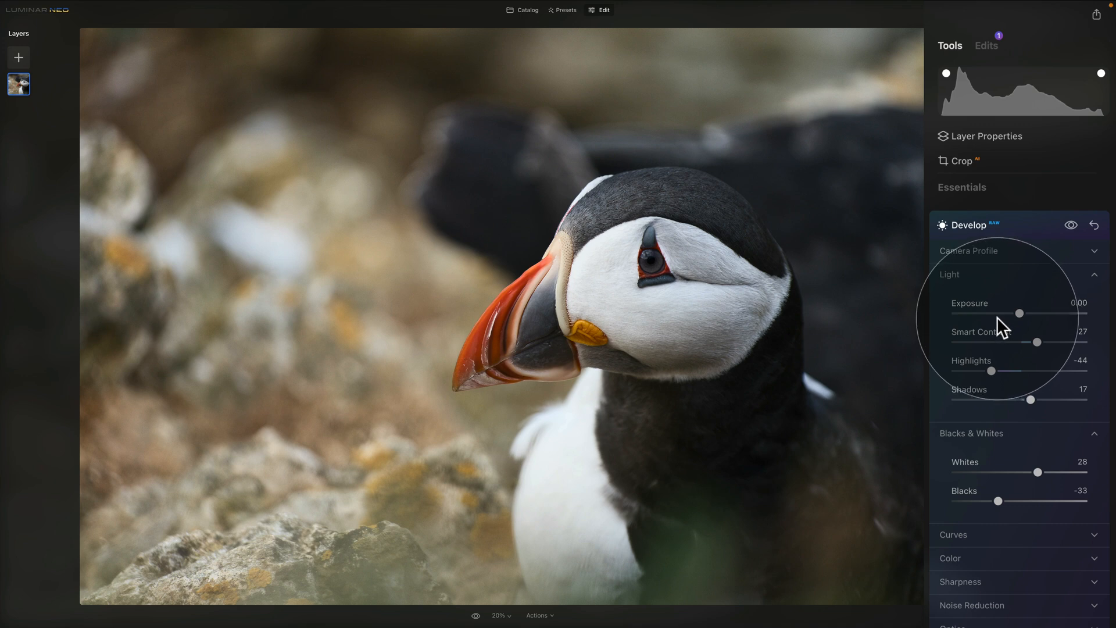
left_click(978, 276)
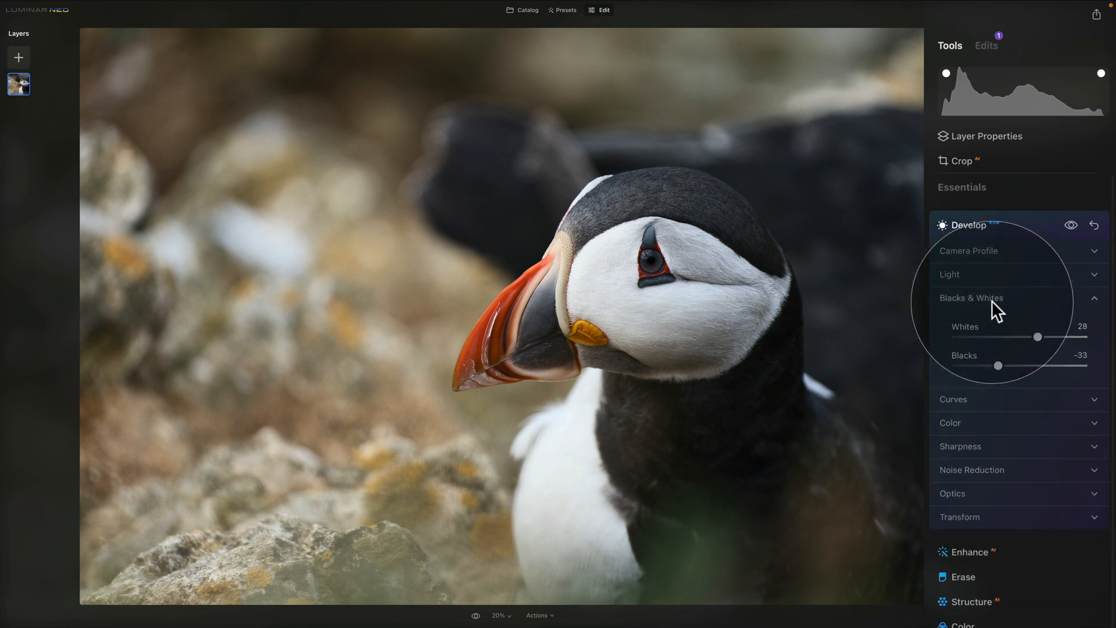
left_click(992, 300)
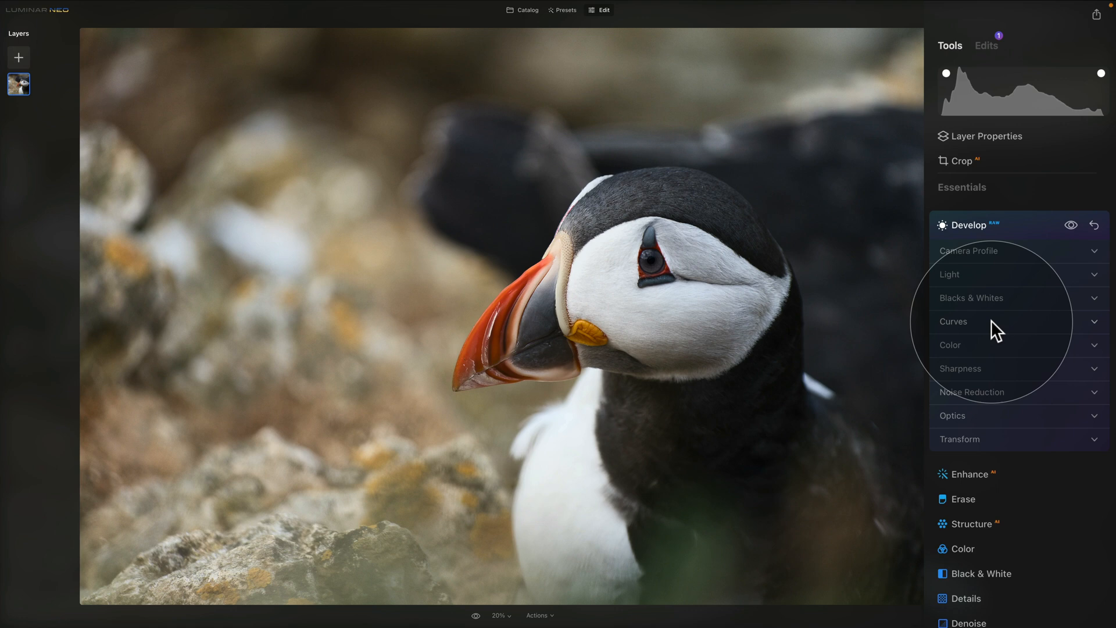
Step: Try a Temperature of 3589 and a Tint of 54 on the photo, and restore the white balance to As Shot
left_click(993, 344)
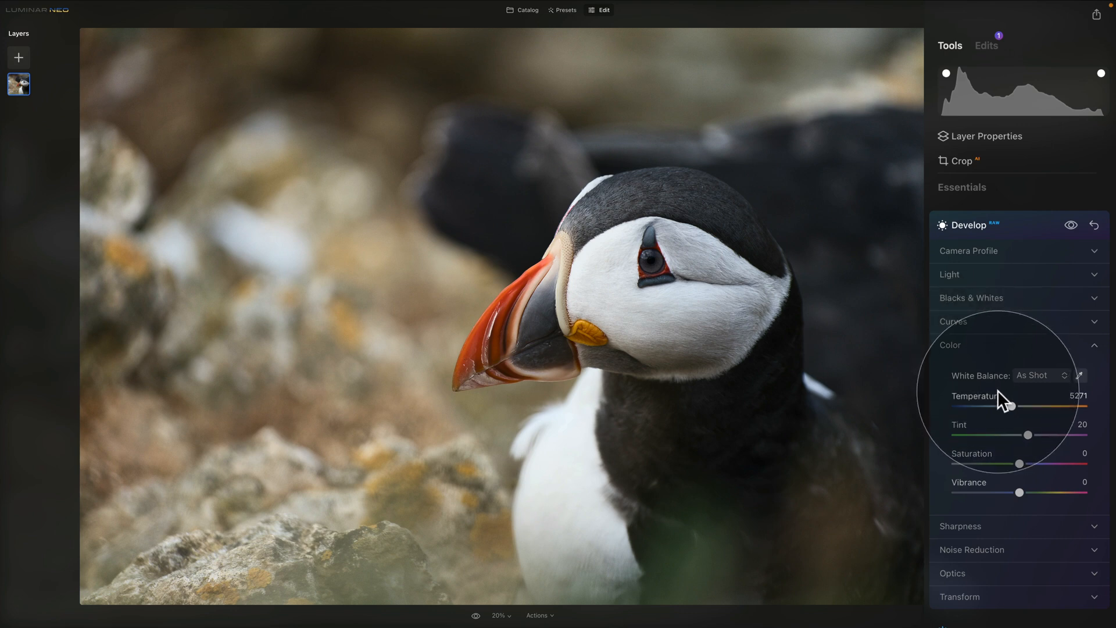
mouse_move(1012, 405)
left_mouse_down()
mouse_move(1041, 405)
mouse_move(992, 400)
left_mouse_up()
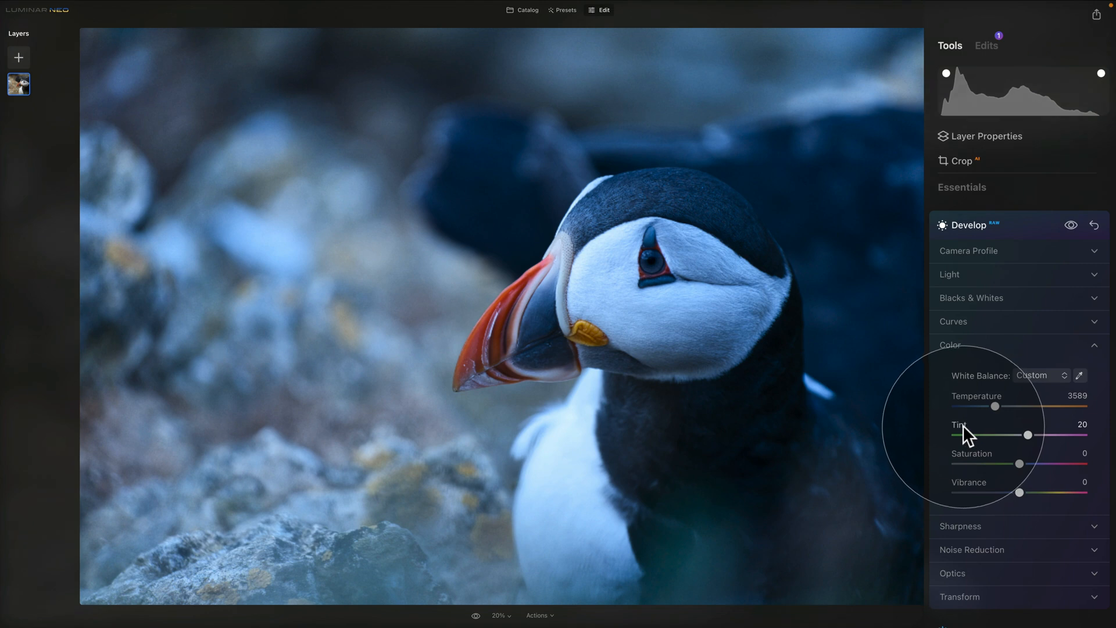
double_click(970, 395)
mouse_move(1027, 435)
left_mouse_down()
mouse_move(983, 436)
mouse_move(1042, 435)
left_mouse_up()
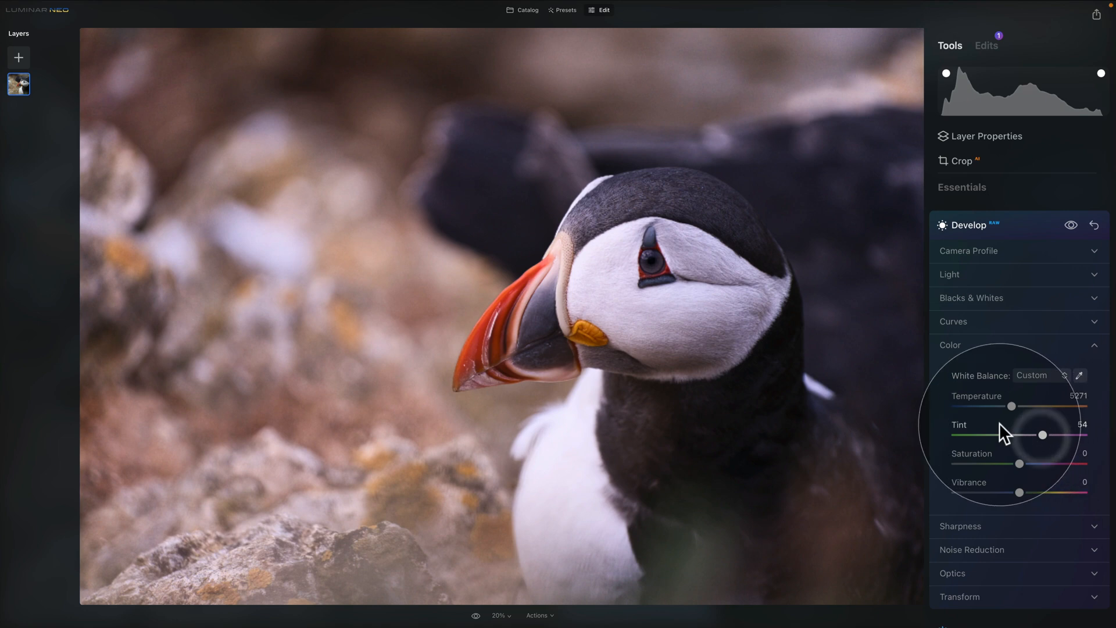
double_click(962, 424)
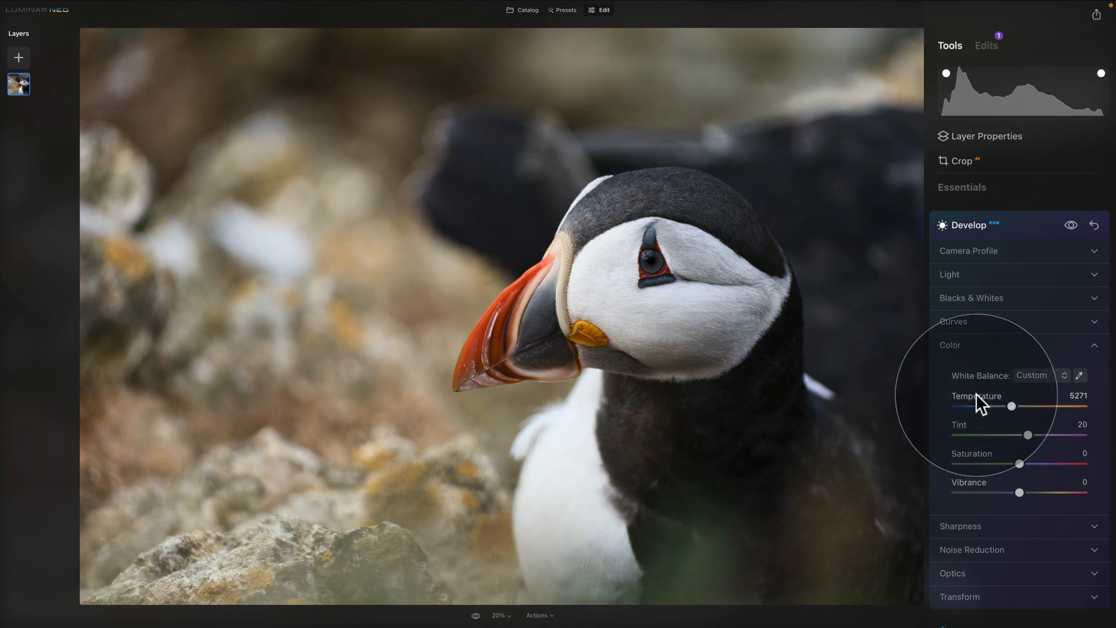
left_click(1052, 373)
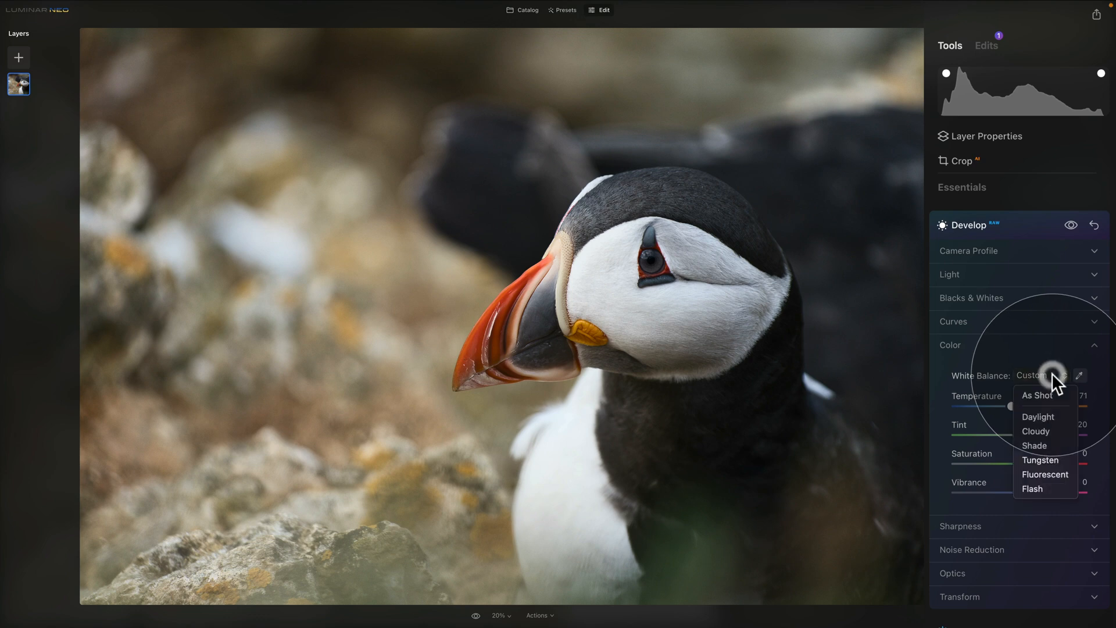
left_click(1061, 394)
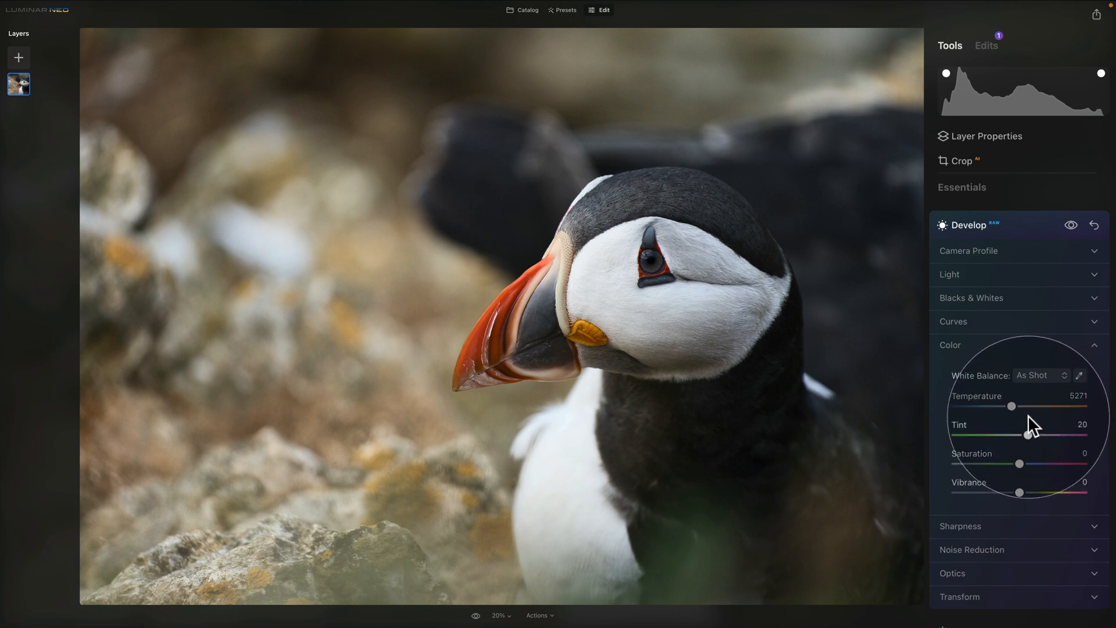
Step: Try the Daylight, Cloudy and Shade white balance presets on the photo, and return to As Shot
left_click(1039, 379)
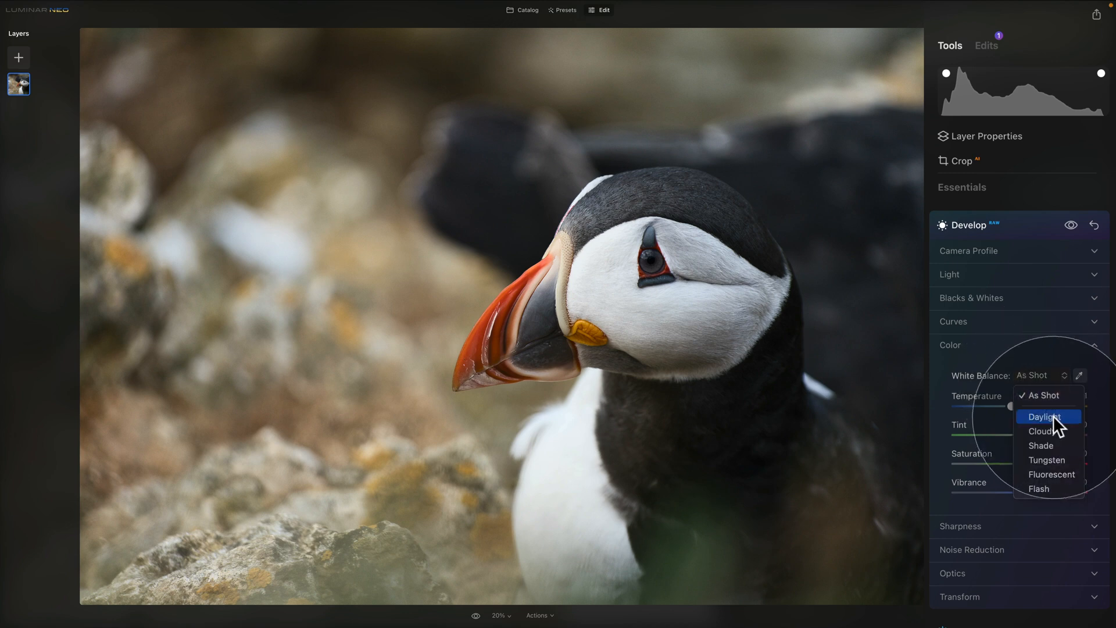
left_click(1054, 418)
left_click(1041, 375)
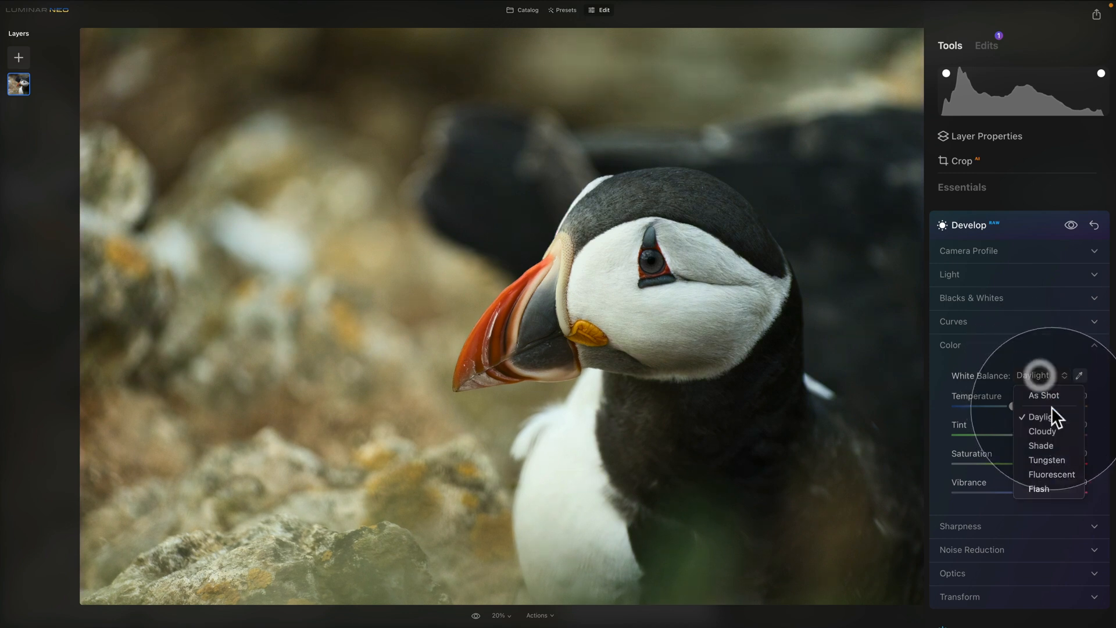
left_click(1055, 431)
left_click(1045, 375)
left_click(1054, 443)
left_click(1046, 375)
left_click(1052, 394)
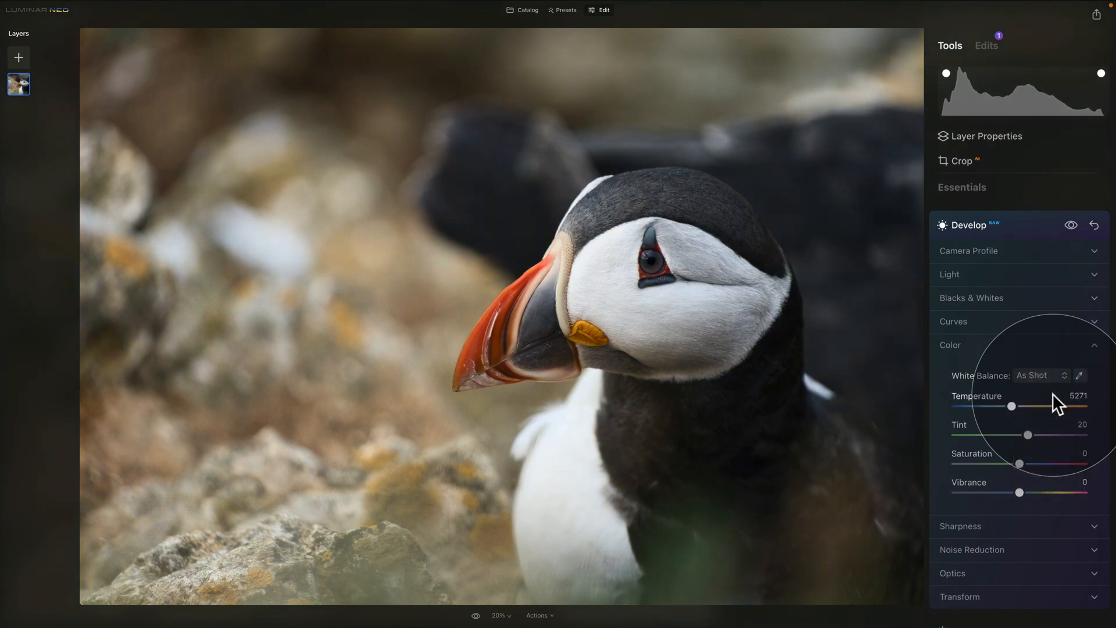
Step: Try sampling a neutral white balance from the white feathers below the puffin's eye, and restore As Shot
left_click(1079, 376)
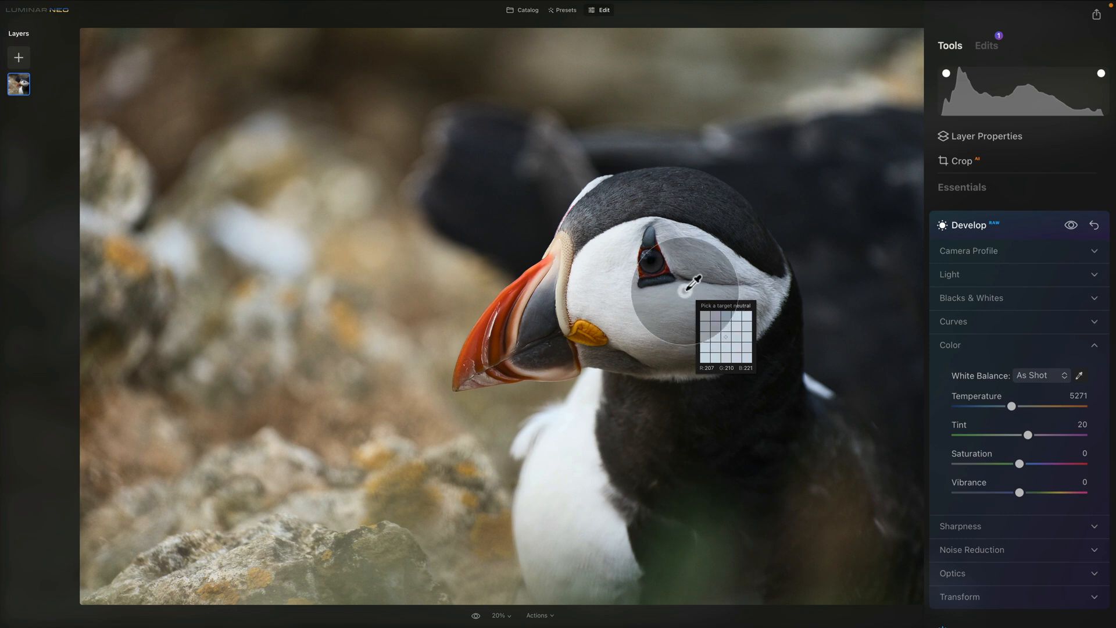
left_click(692, 285)
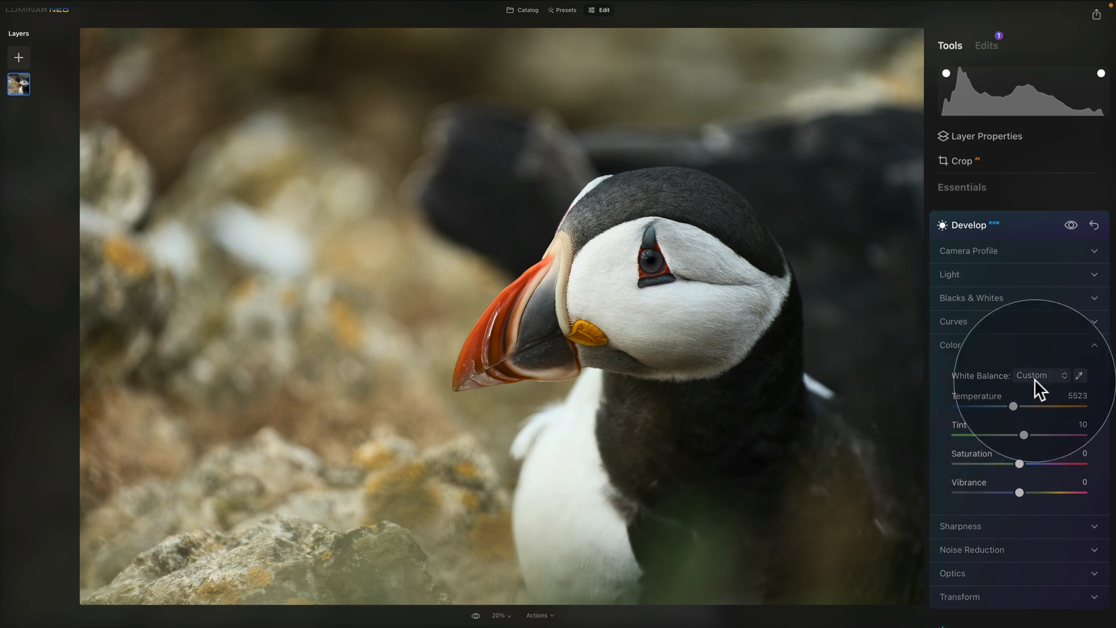
left_click(1049, 375)
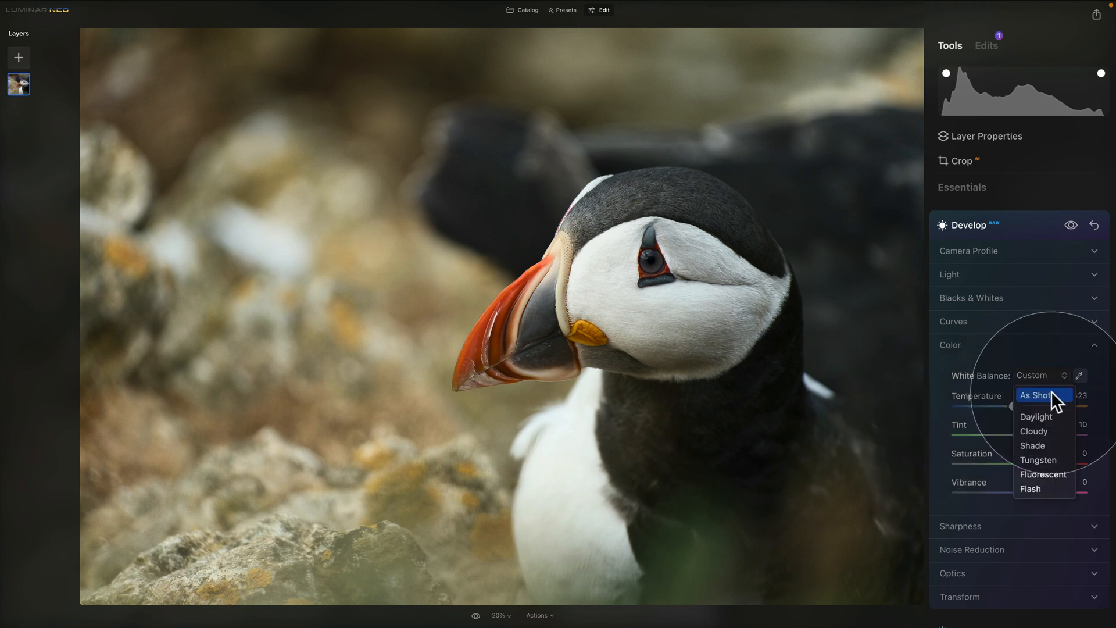
left_click(1051, 394)
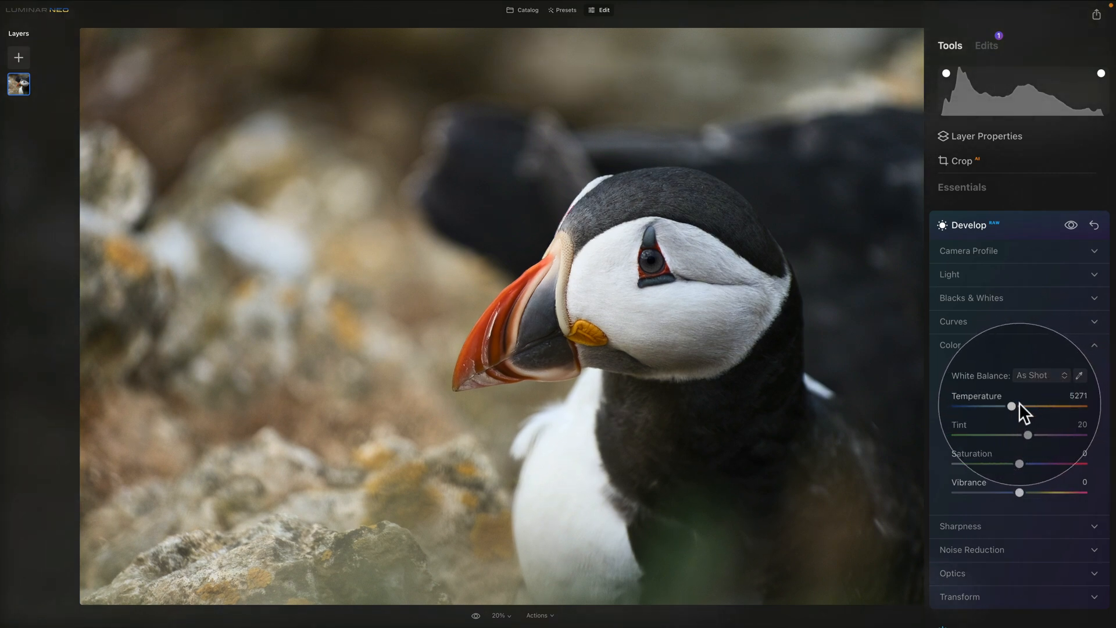
Step: Fine-tune the photo's colour with Temperature at 5152, Tint at 24, Saturation at -6 and Vibrance at 10
left_click_drag(1013, 404, 1012, 407)
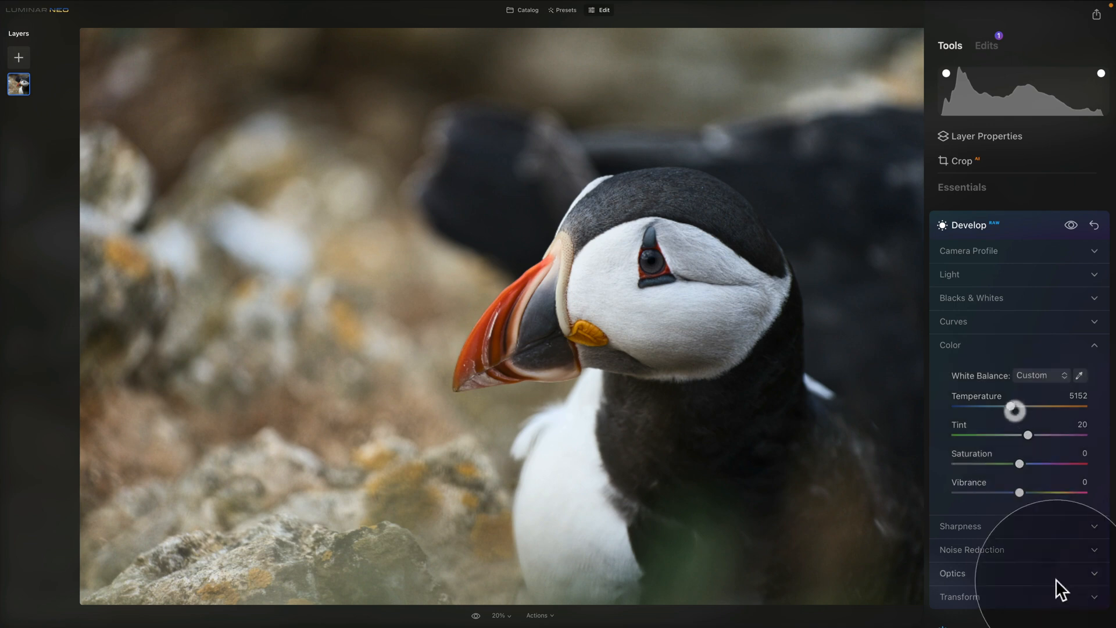
left_click_drag(1027, 434, 1030, 434)
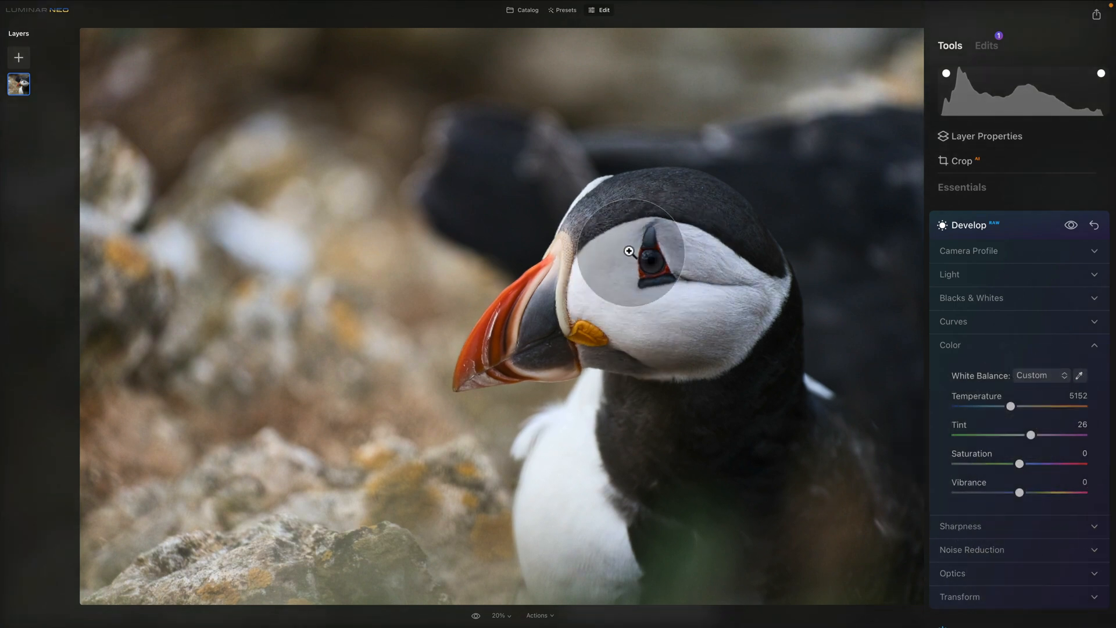
left_click_drag(1031, 431, 1029, 432)
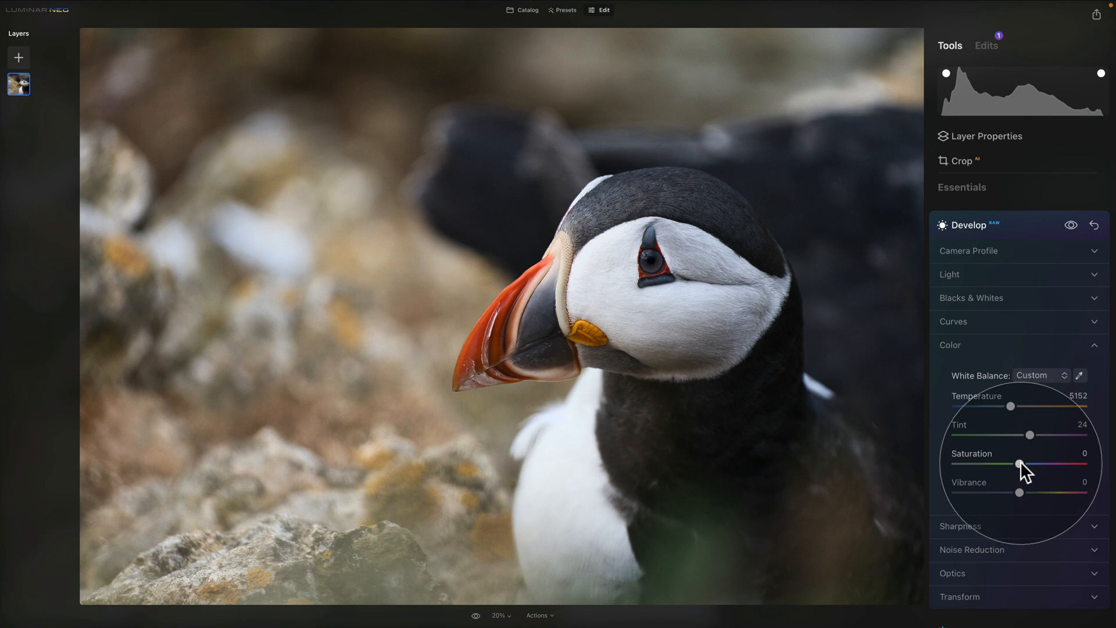
left_click_drag(1020, 461, 1017, 461)
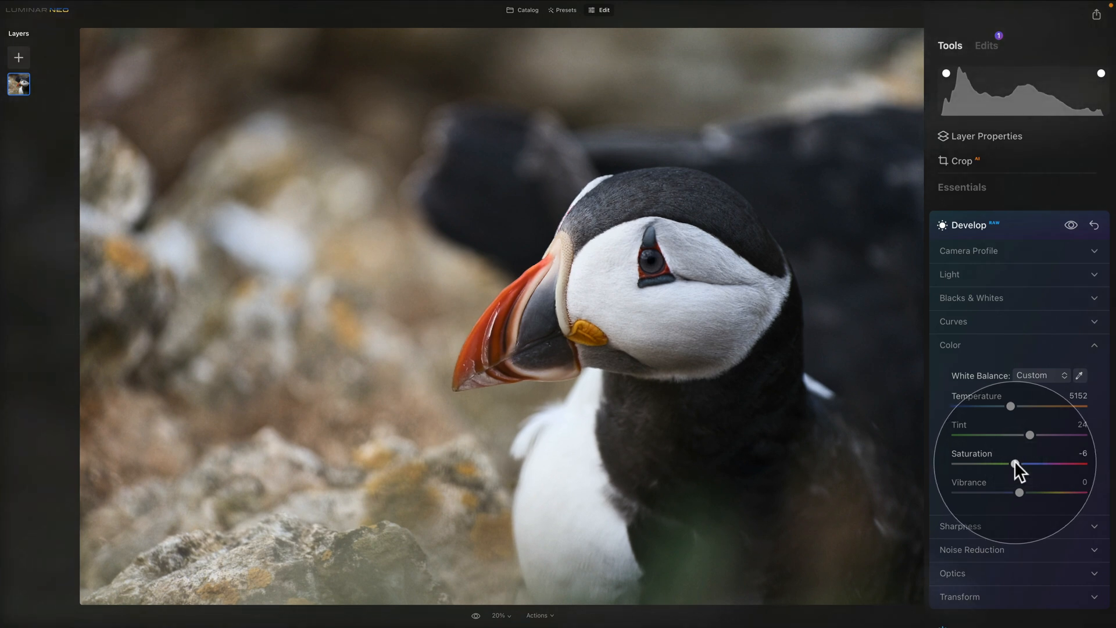
left_click_drag(1020, 489, 1028, 491)
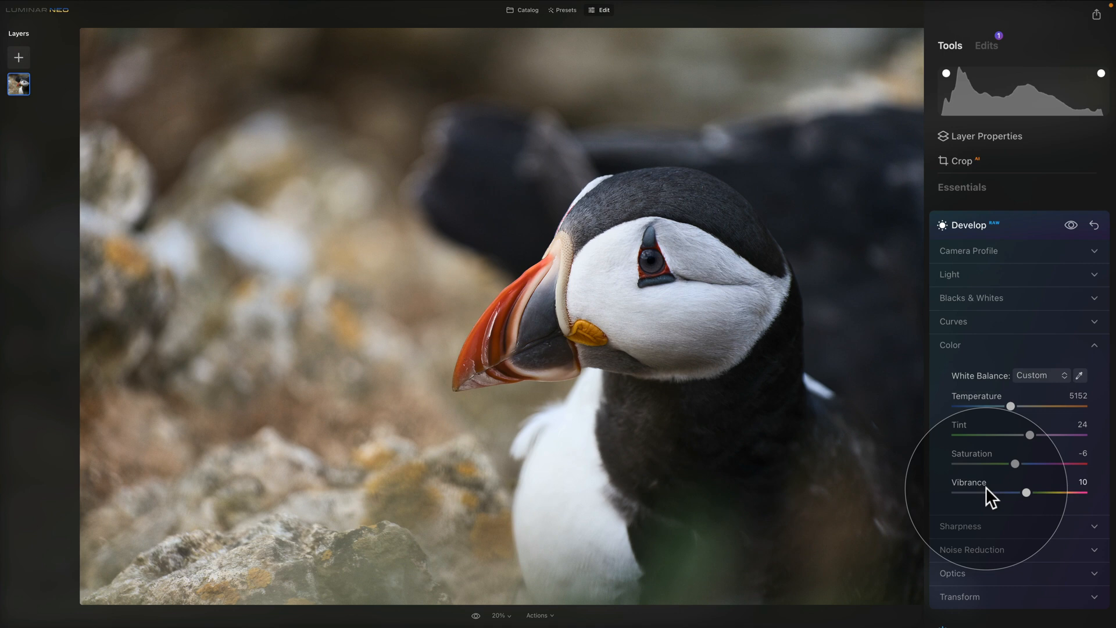
Step: Set the photo's Temperature to 5368 in the Develop adjustments and review the edits applied so far
left_click(1012, 405)
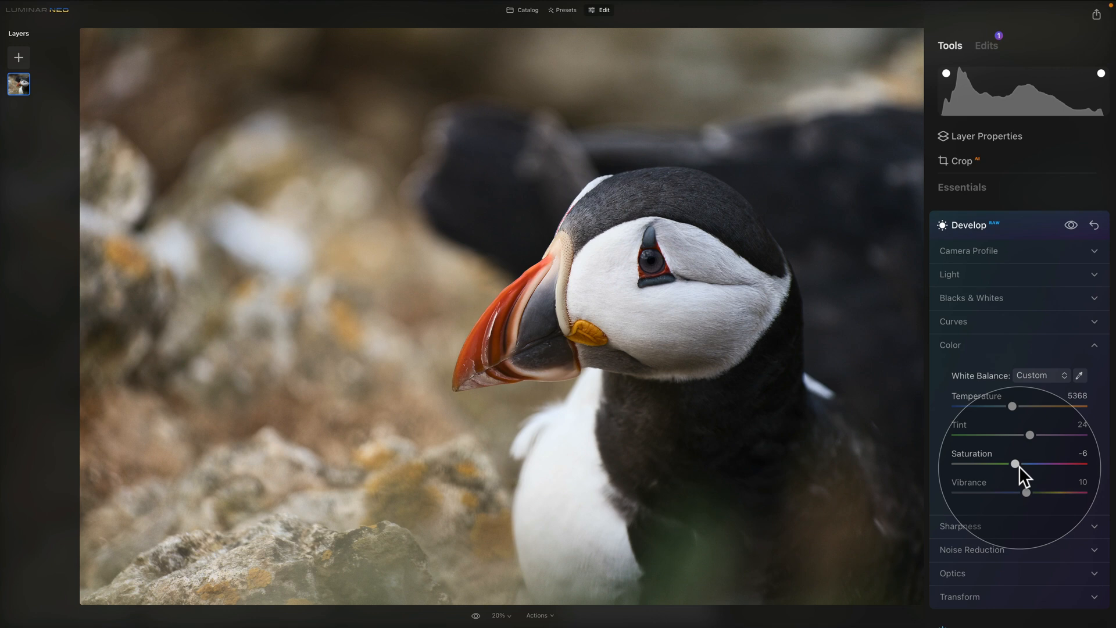
left_click(988, 224)
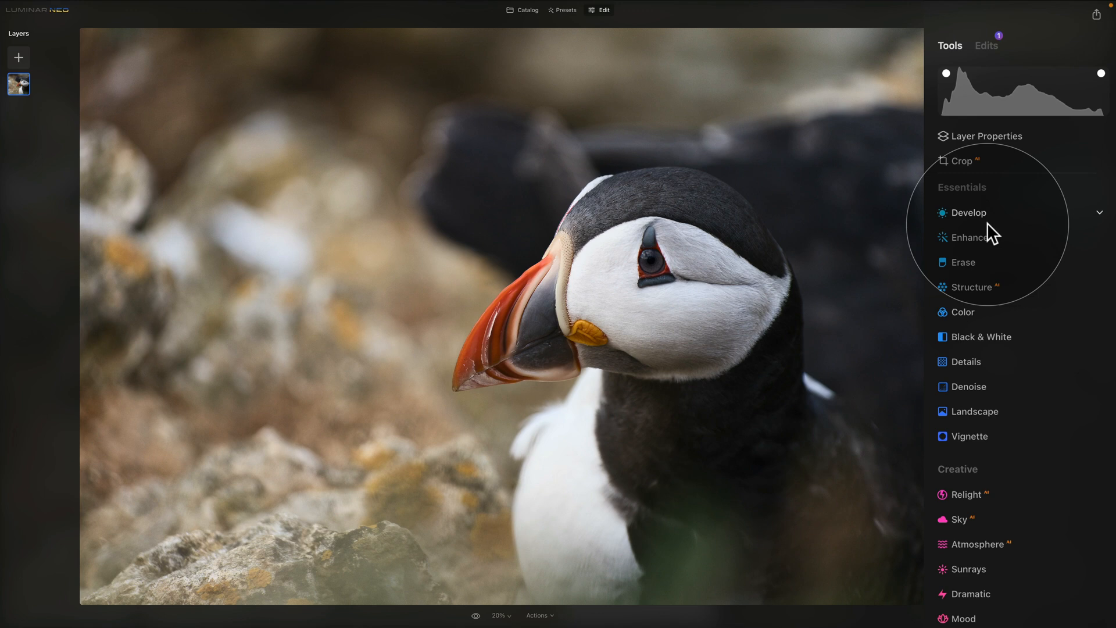
left_click(989, 47)
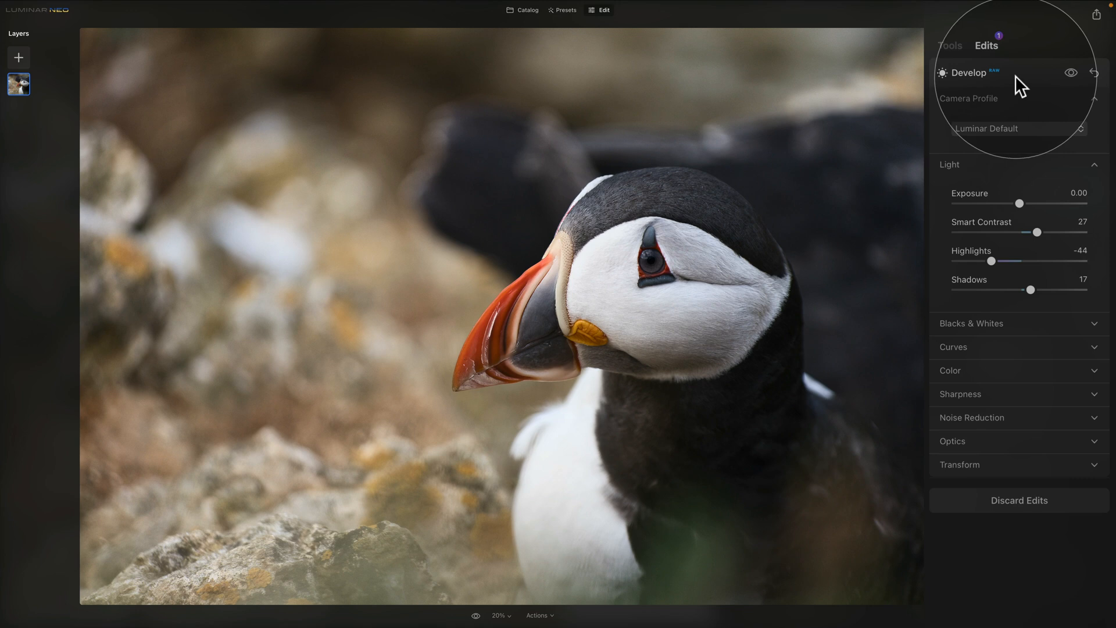
left_click(956, 46)
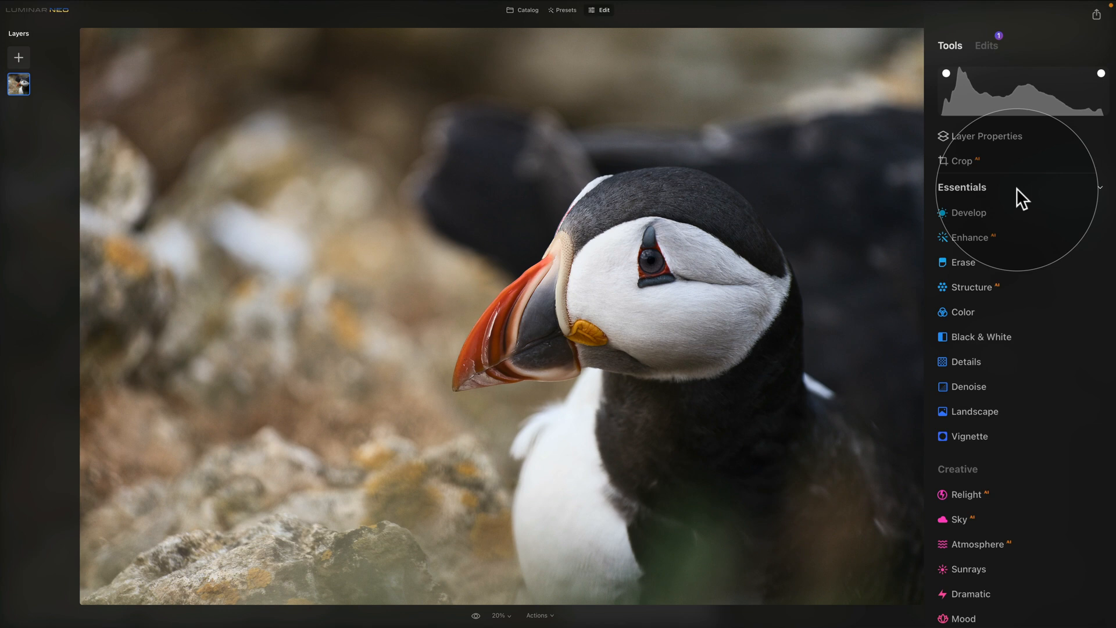
Step: Apply Enhance to the photo with Accent at 10 and compare the result with and without it
left_click(988, 238)
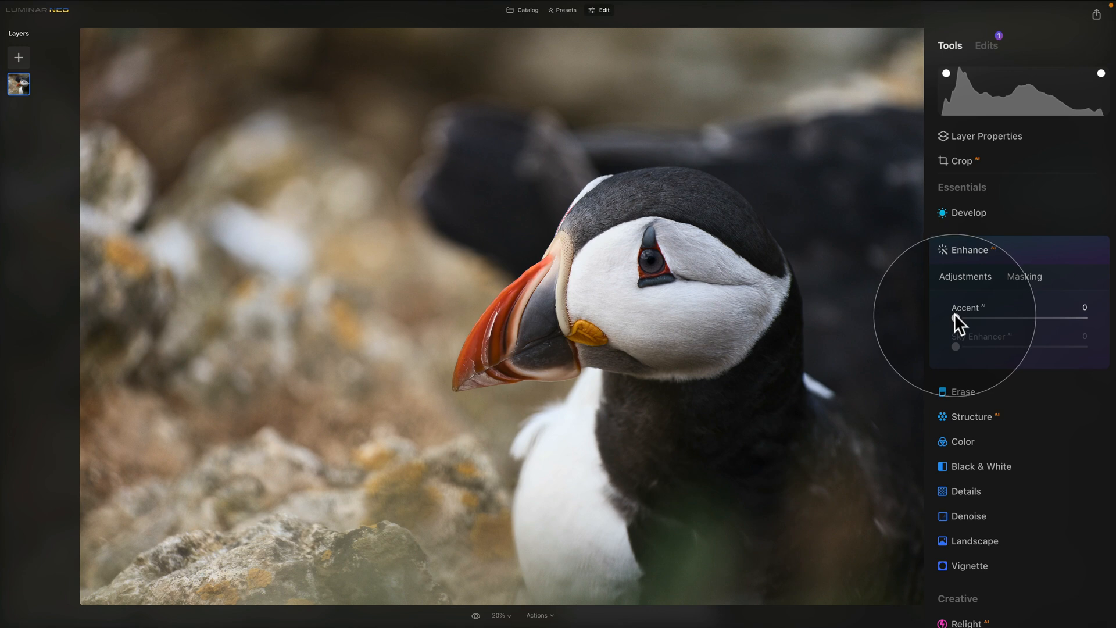
left_click_drag(957, 315, 990, 318)
mouse_move(987, 319)
left_mouse_down()
mouse_move(1031, 319)
mouse_move(969, 318)
left_mouse_up()
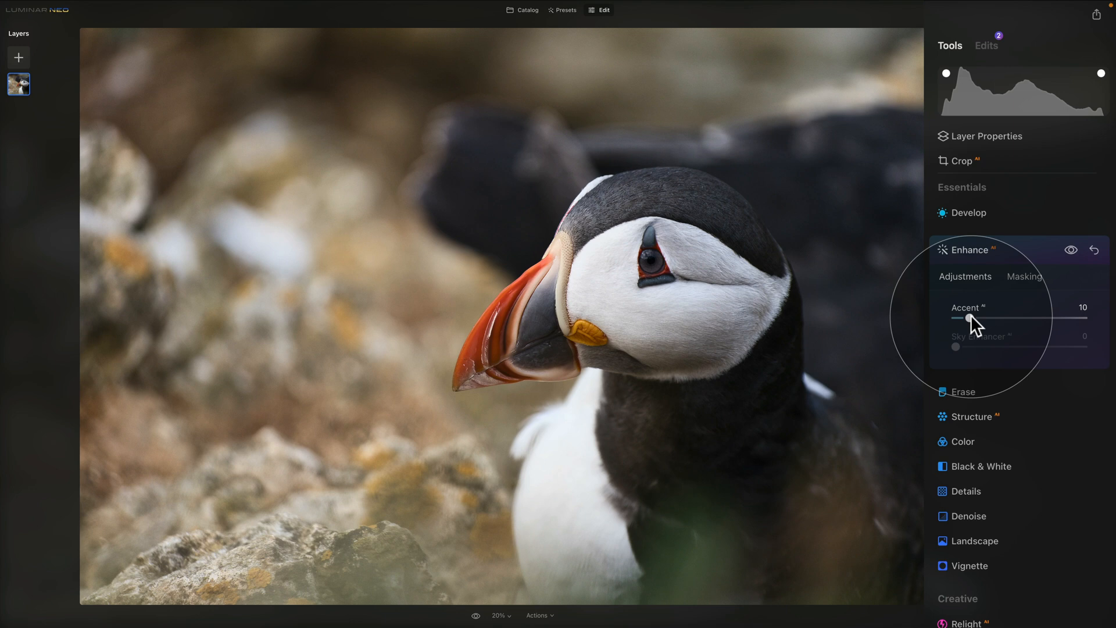
left_click(1071, 251)
left_click(1070, 252)
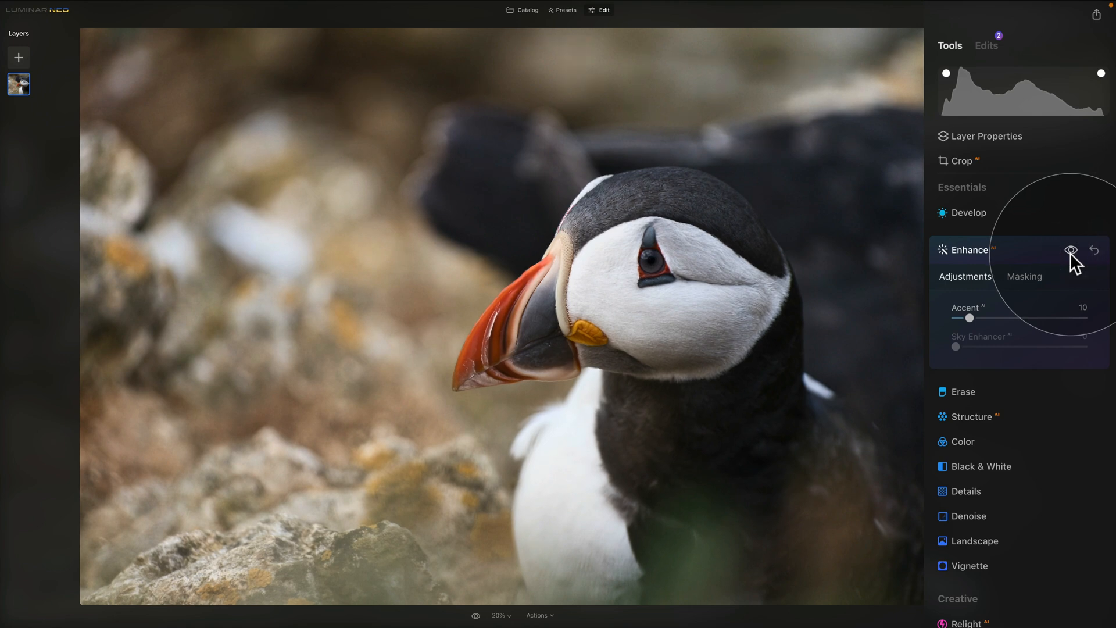
left_click(1008, 249)
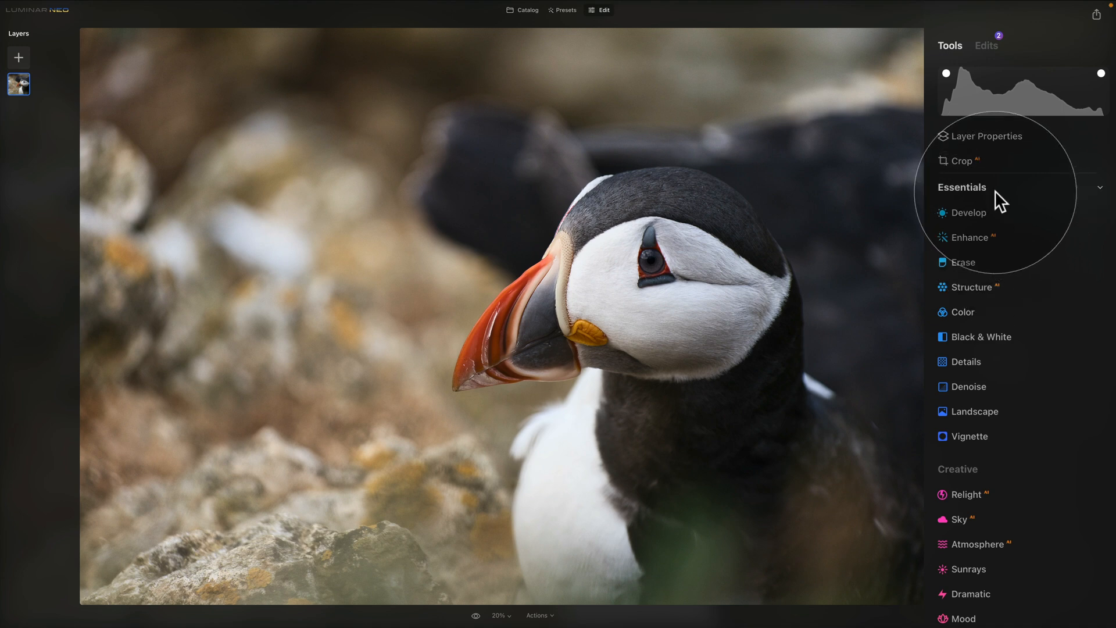
Step: Adjust the photo's HSL saturation in the Color tool to Orange 21, Red 3 and Yellow 3
left_click(985, 309)
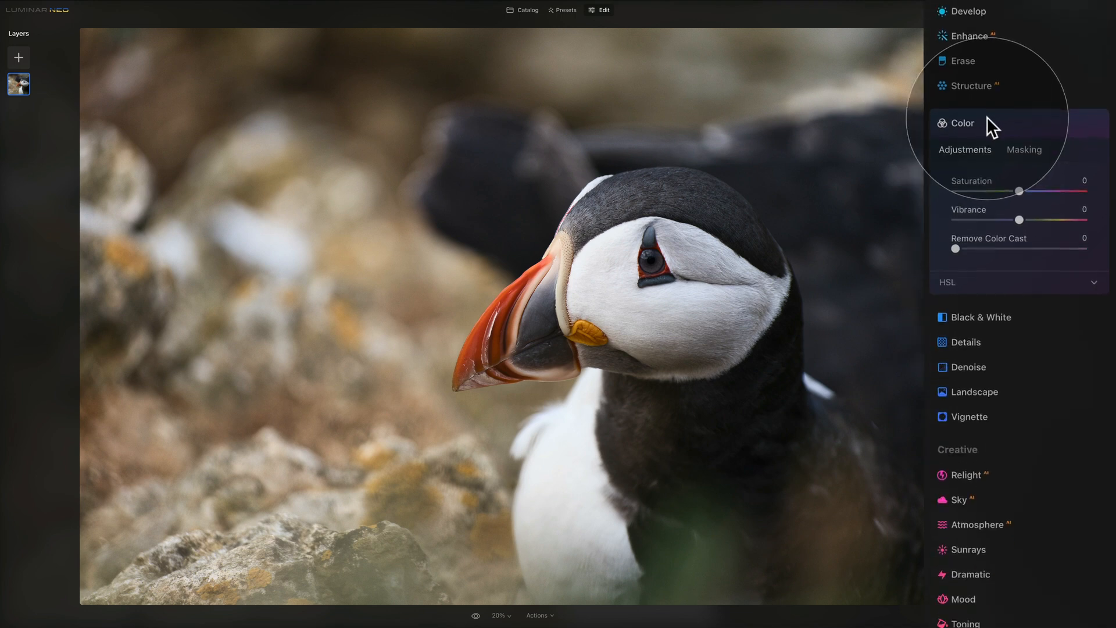
left_click(989, 177)
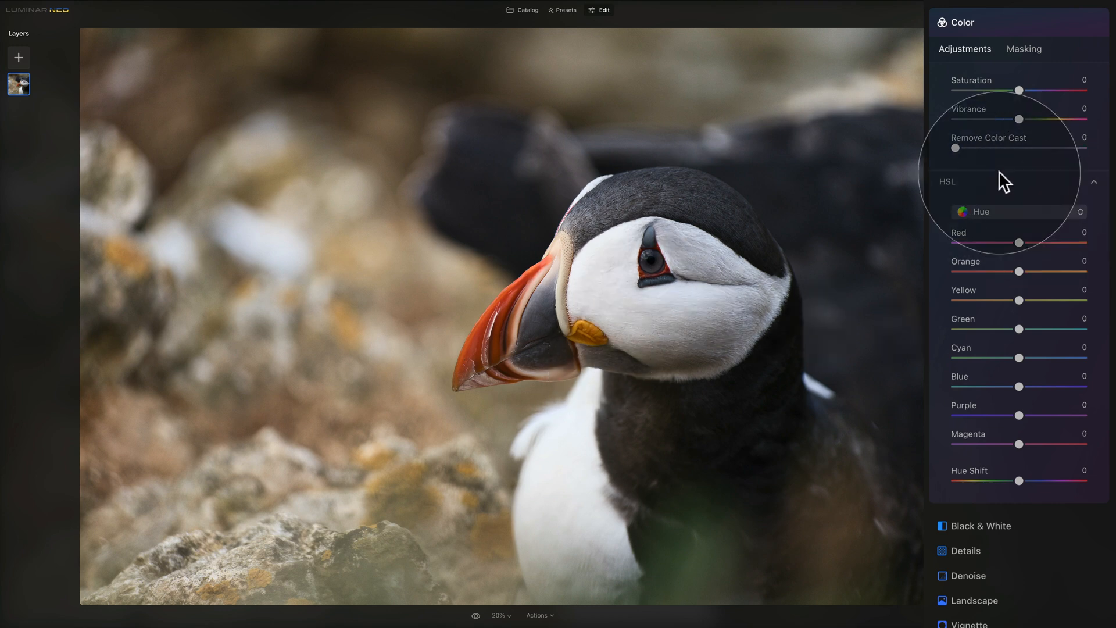
left_click(1019, 211)
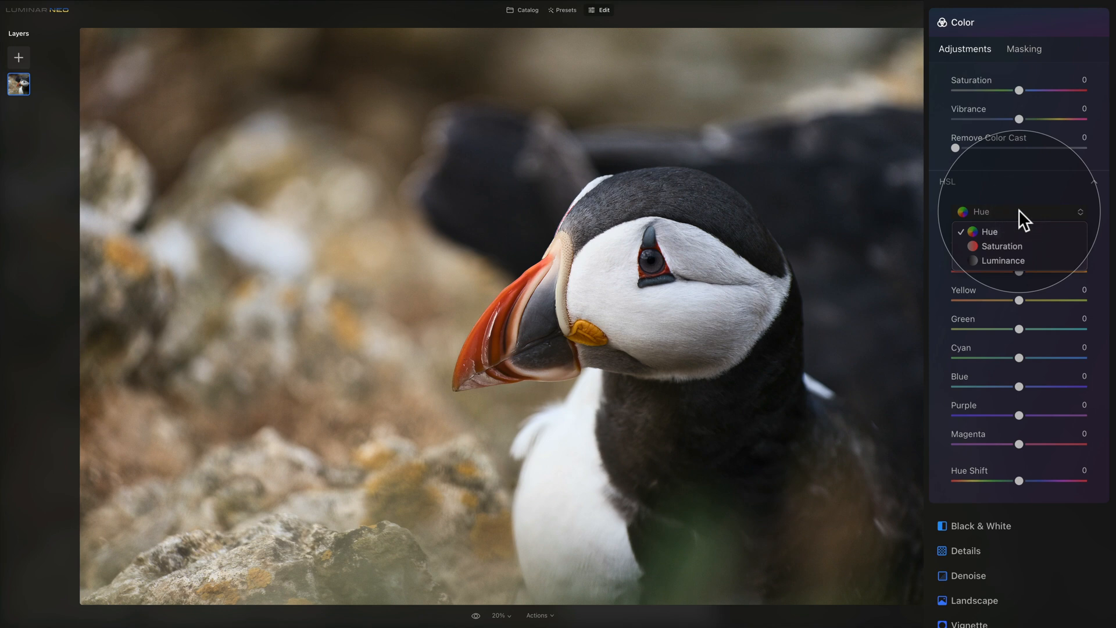
left_click(1024, 245)
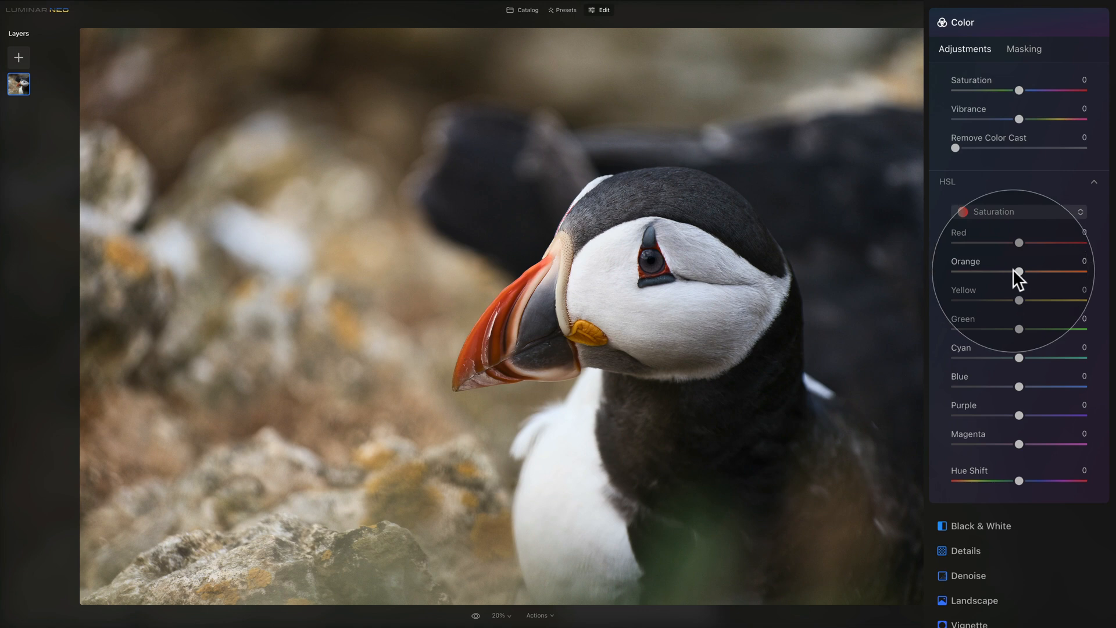
left_click_drag(1019, 269, 1034, 271)
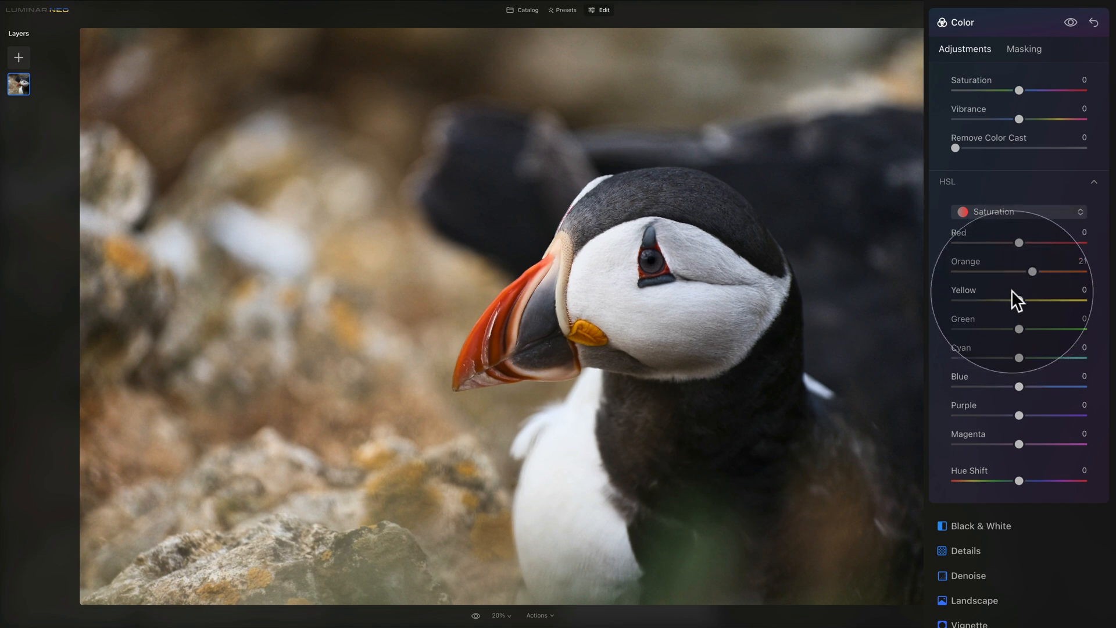
left_click_drag(1019, 242, 1022, 242)
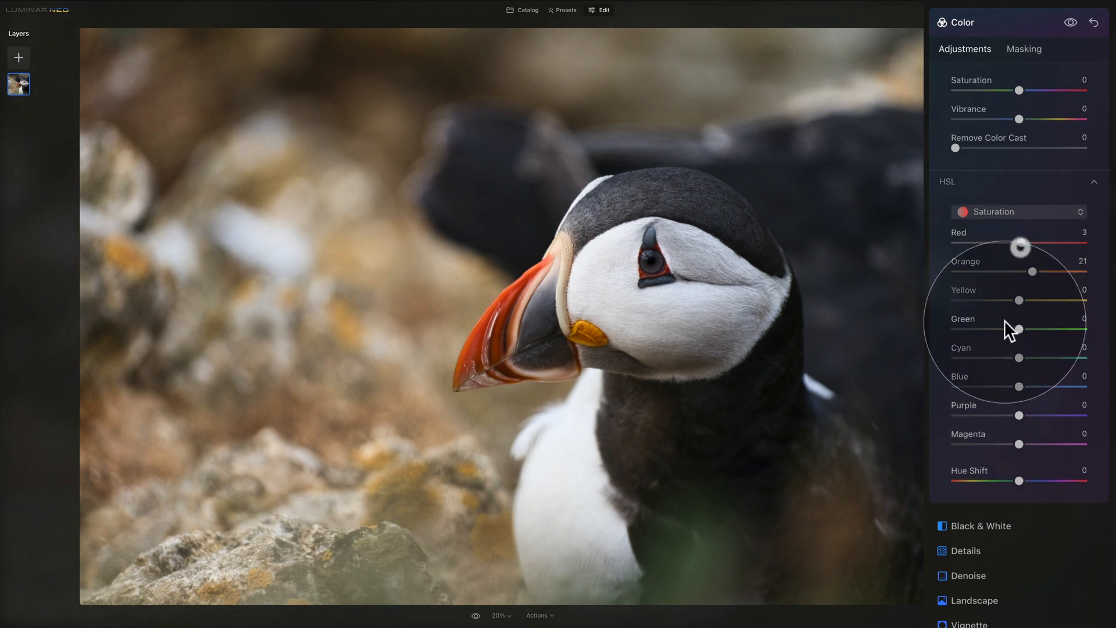
left_click_drag(1017, 299, 1019, 299)
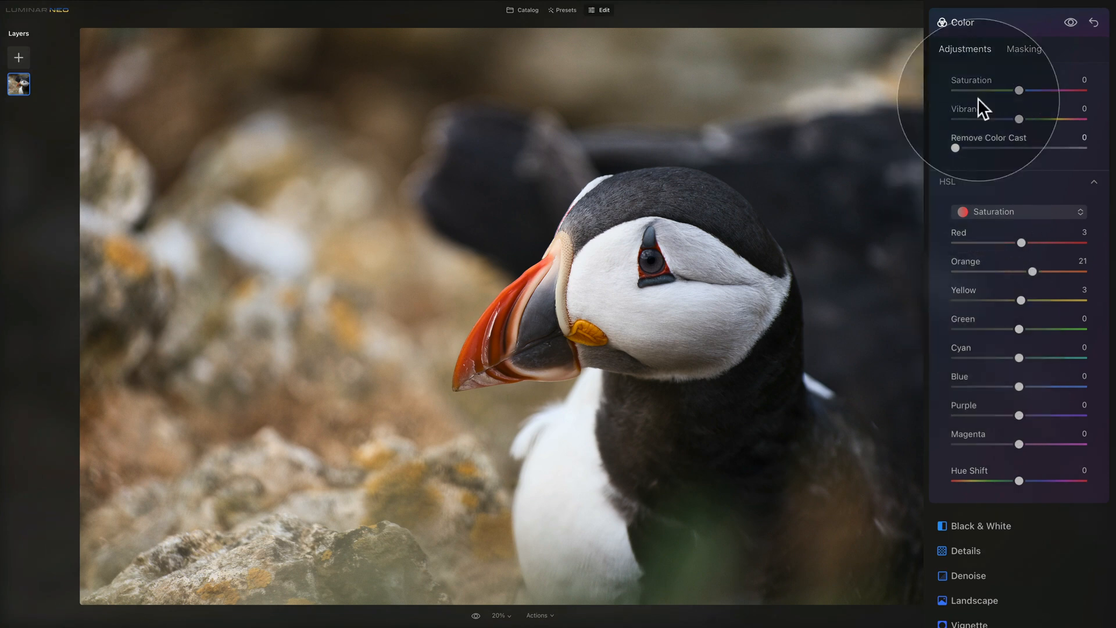
left_click(999, 21)
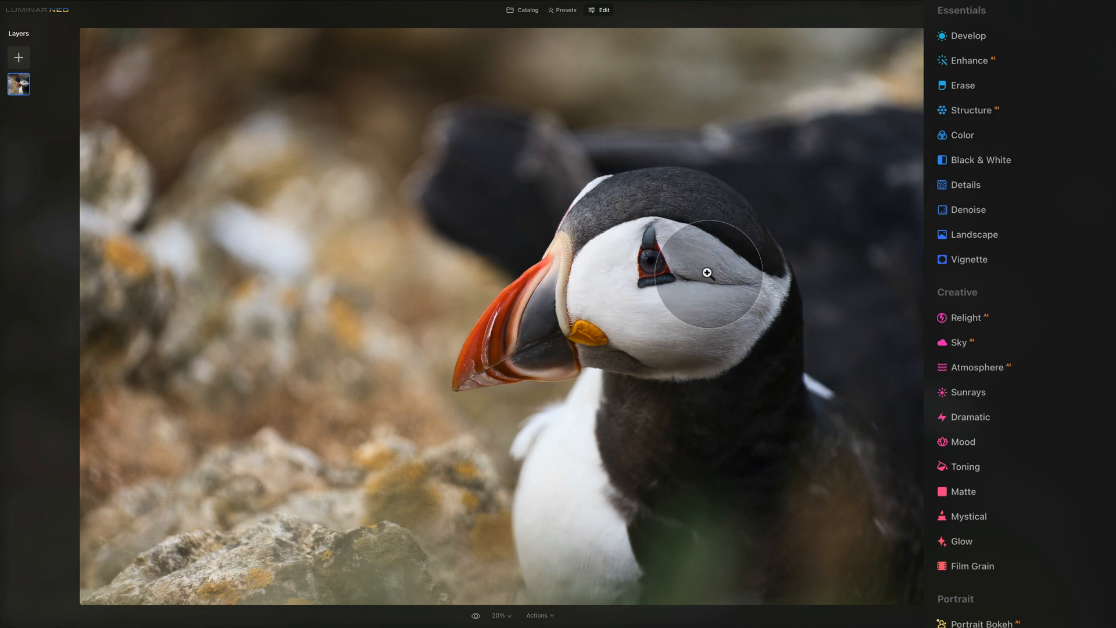
Step: Enhance the photo's details with Small Details at 9, Medium Details at 6 and Details Protection at 70
left_click(986, 184)
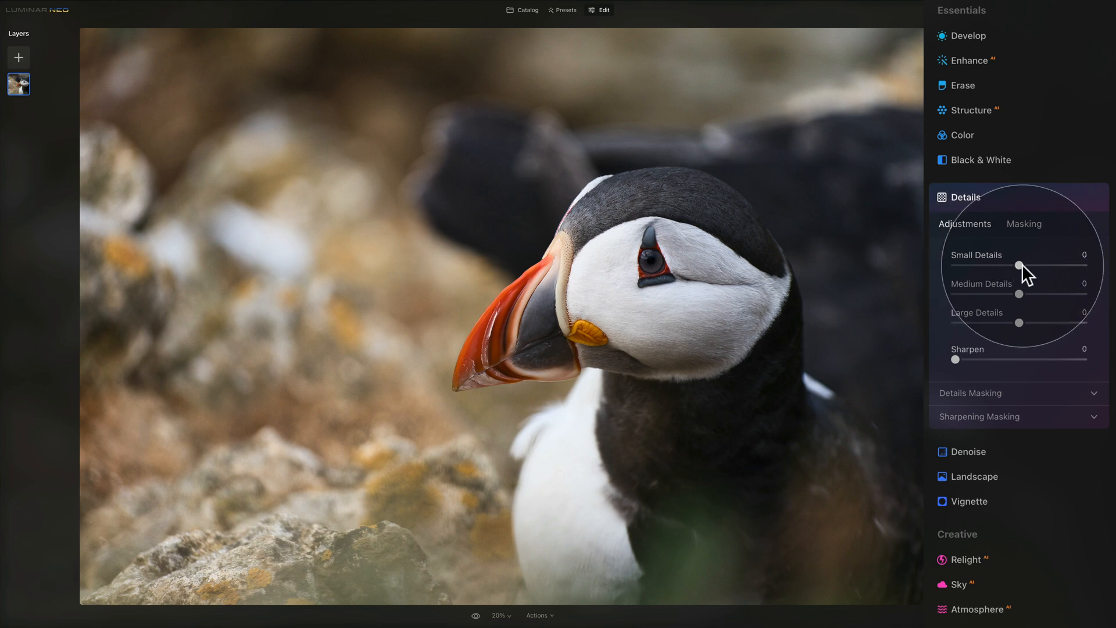
left_click_drag(1021, 263, 1023, 291)
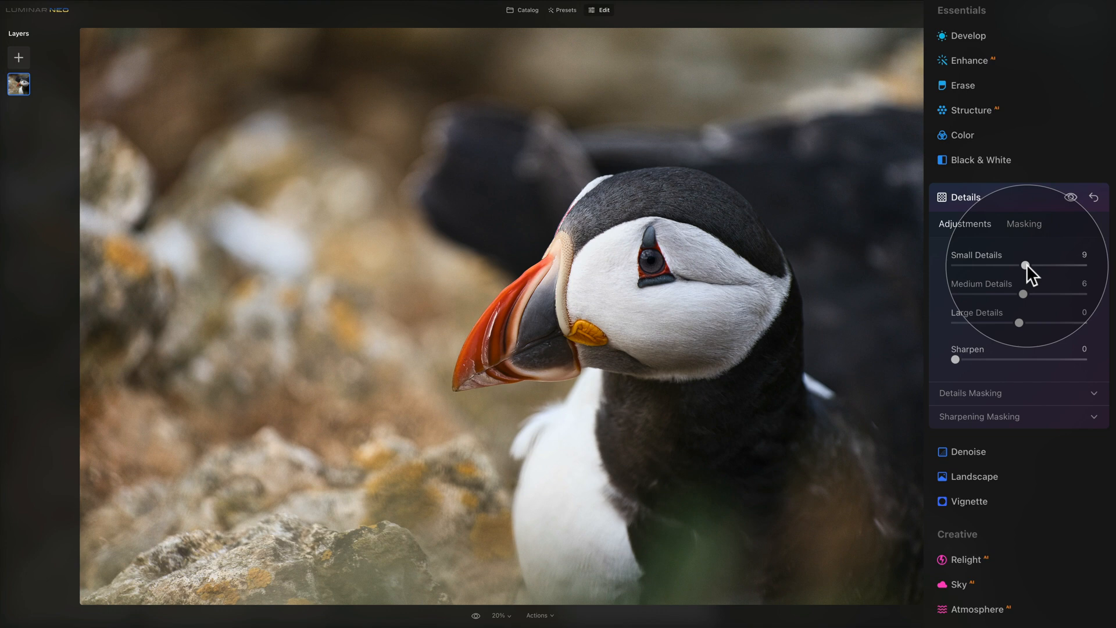
left_click(992, 395)
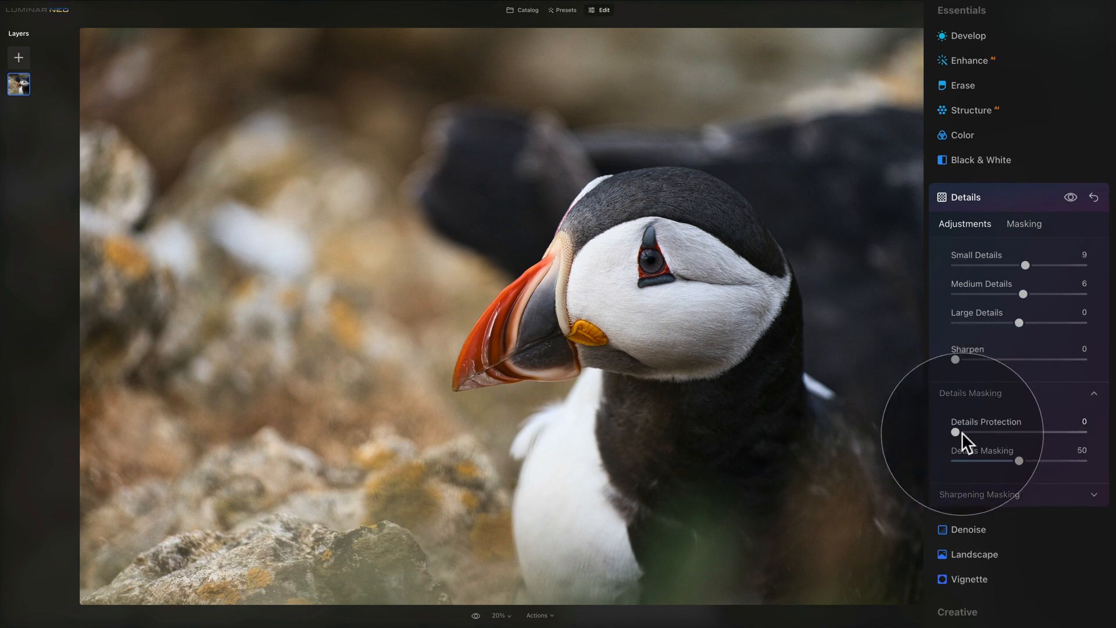
left_click_drag(958, 432, 1047, 434)
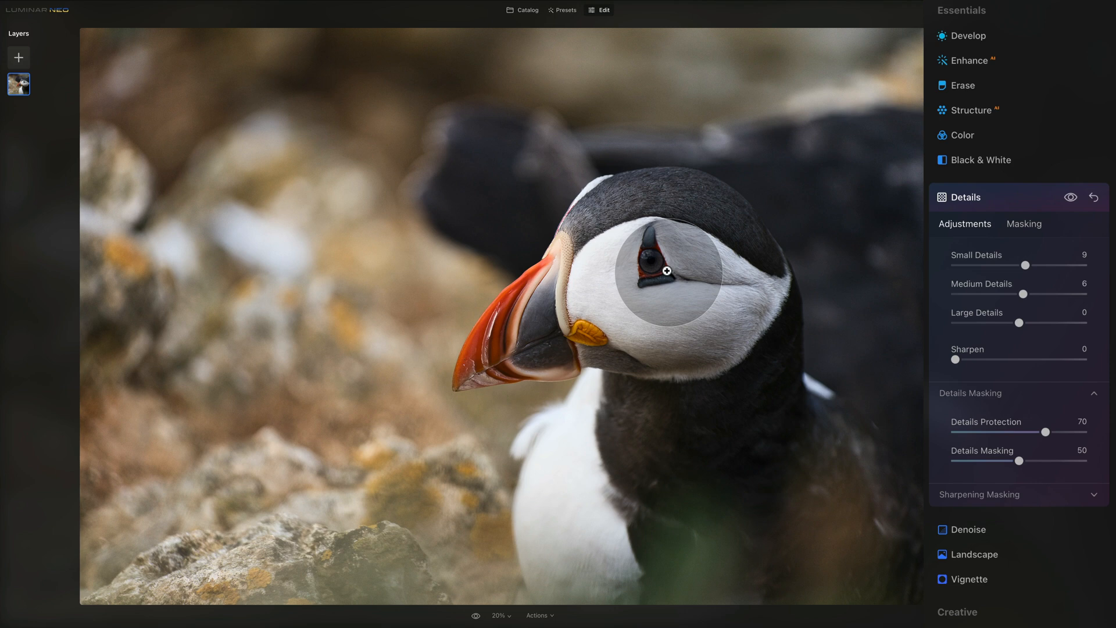
left_click(1027, 196)
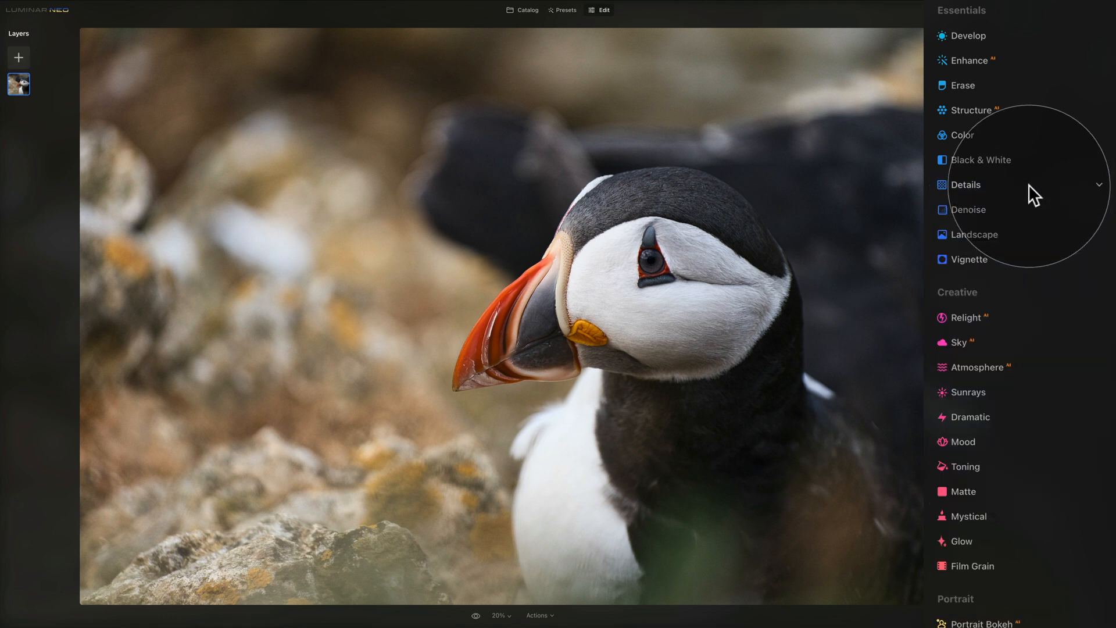
Step: Add a warm glow to the photo with the Landscape tool's Golden Hour at 10
left_click(997, 233)
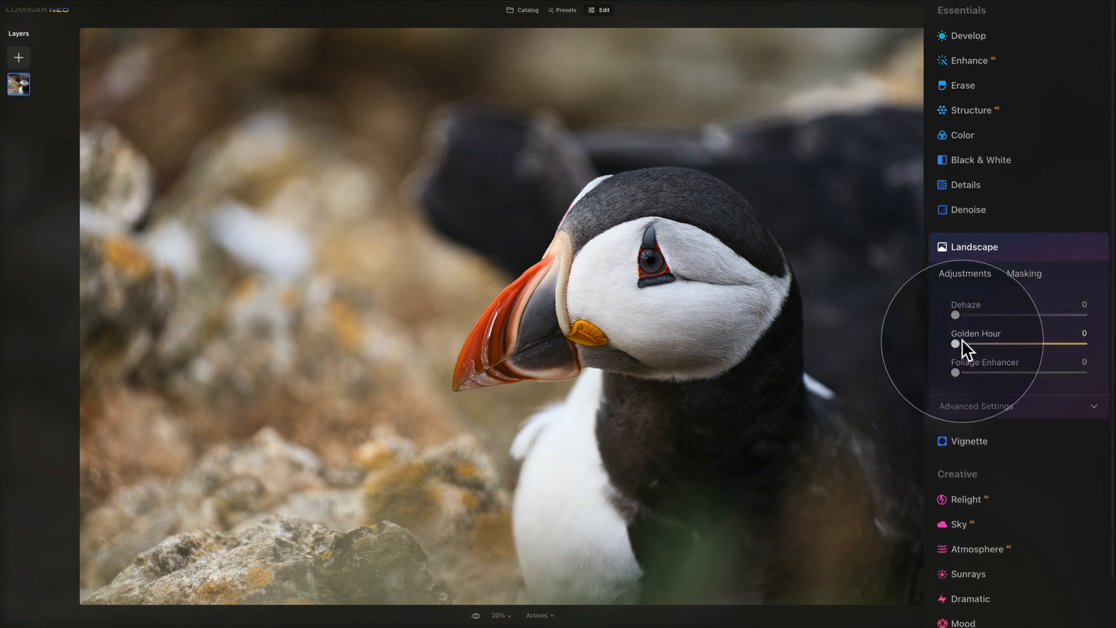
mouse_move(955, 344)
left_mouse_down()
mouse_move(987, 343)
mouse_move(977, 342)
left_mouse_up()
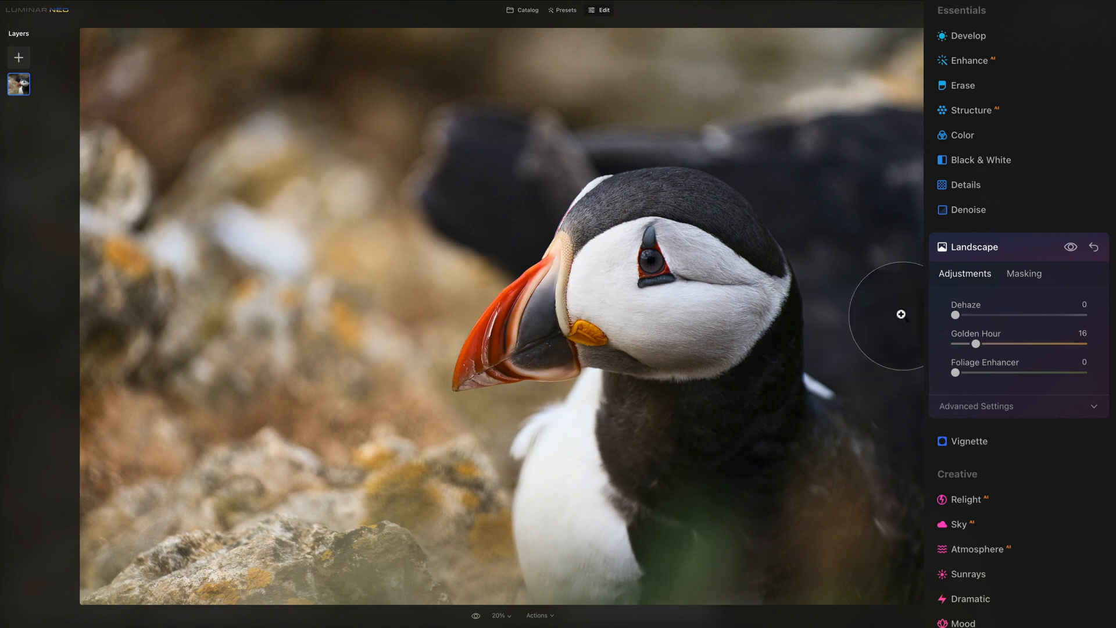
left_click_drag(976, 342, 963, 343)
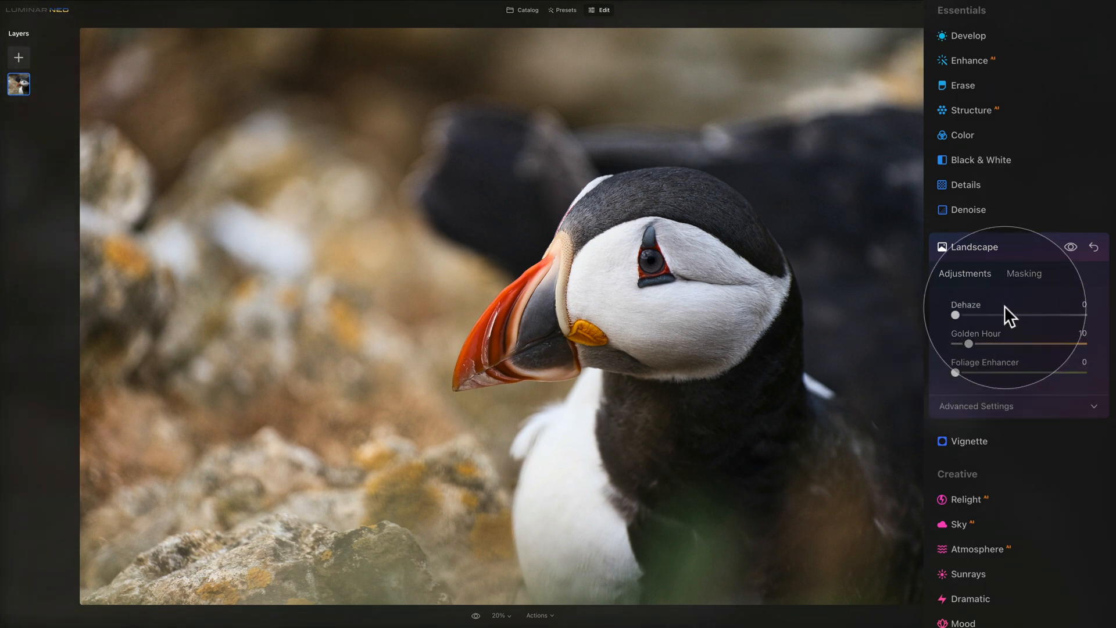
left_click(1000, 248)
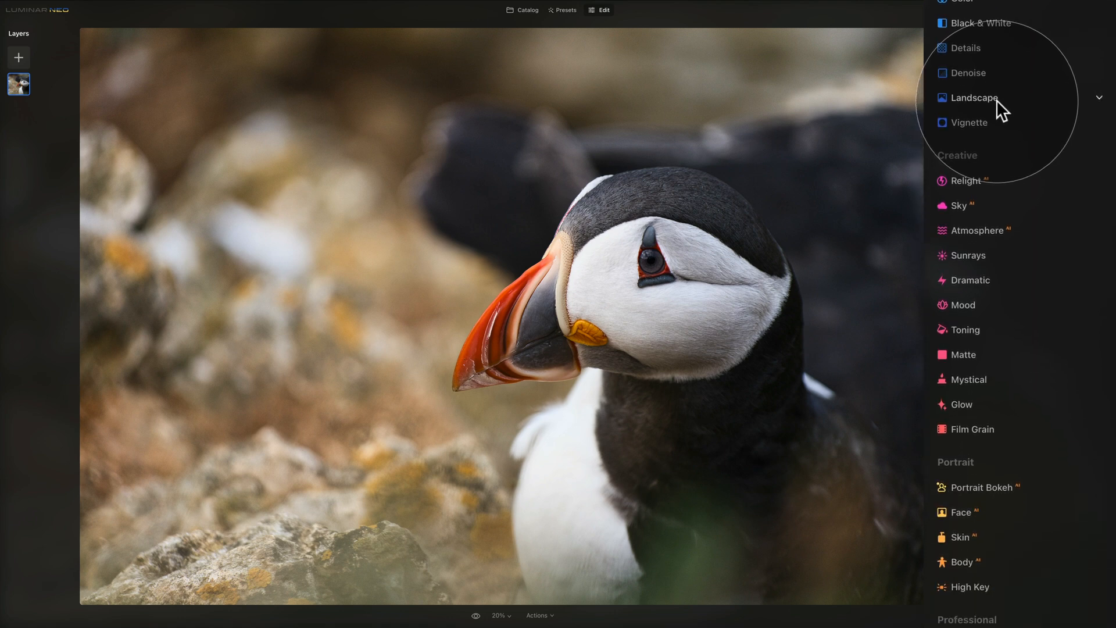
Step: Apply the Mystical effect with an Amount of 30 and compare the photo with and without it
left_click(988, 380)
left_click_drag(957, 407, 994, 402)
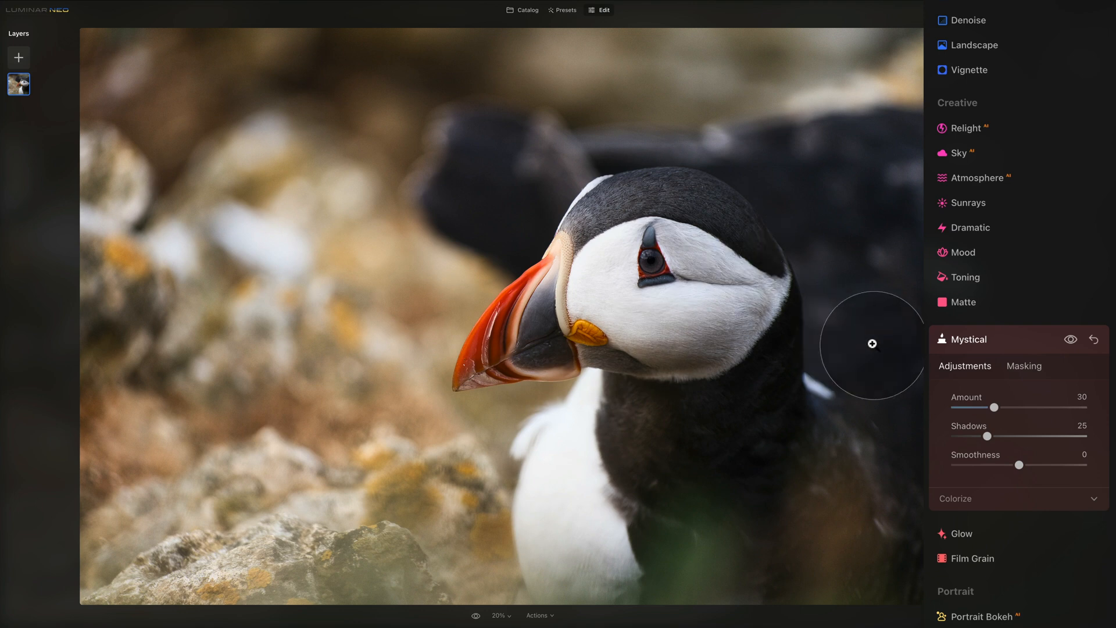
left_click(1075, 341)
left_click(1075, 341)
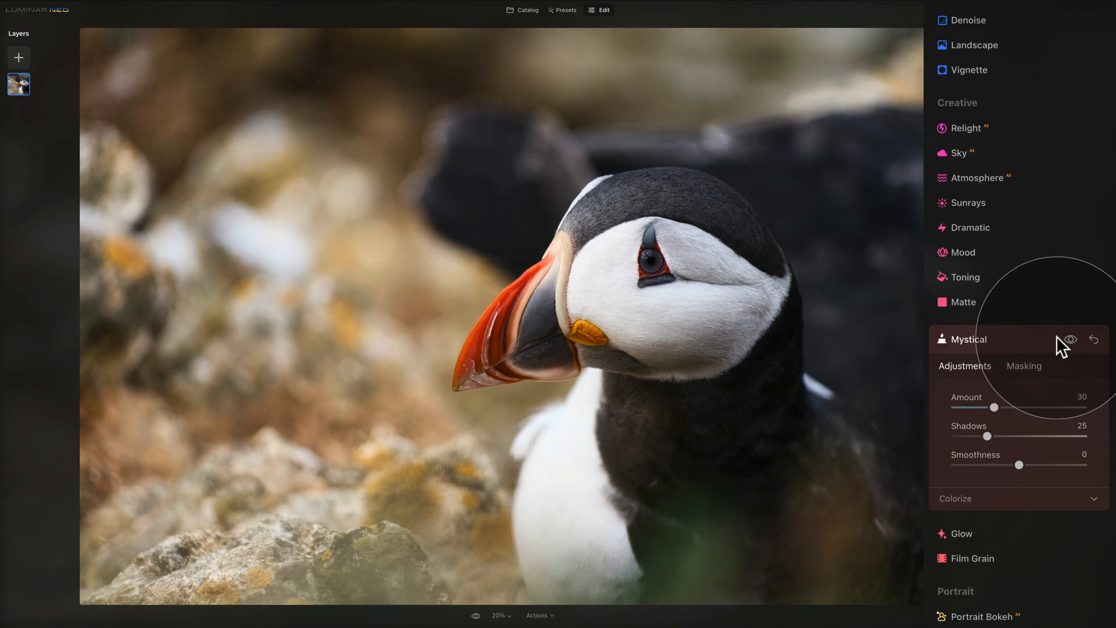
left_click(997, 337)
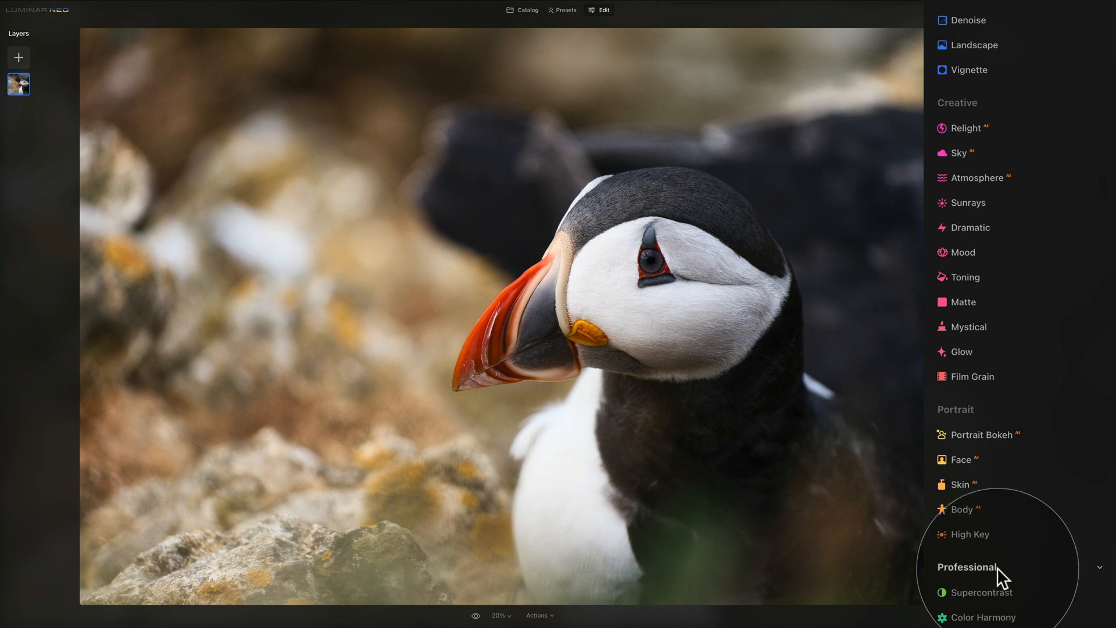
Step: Apply Supercontrast with Highlights Contrast at 11 and Midtones Contrast at 13, and compare the photo with and without it
scroll(996, 567, "down", 1)
left_click(1016, 583)
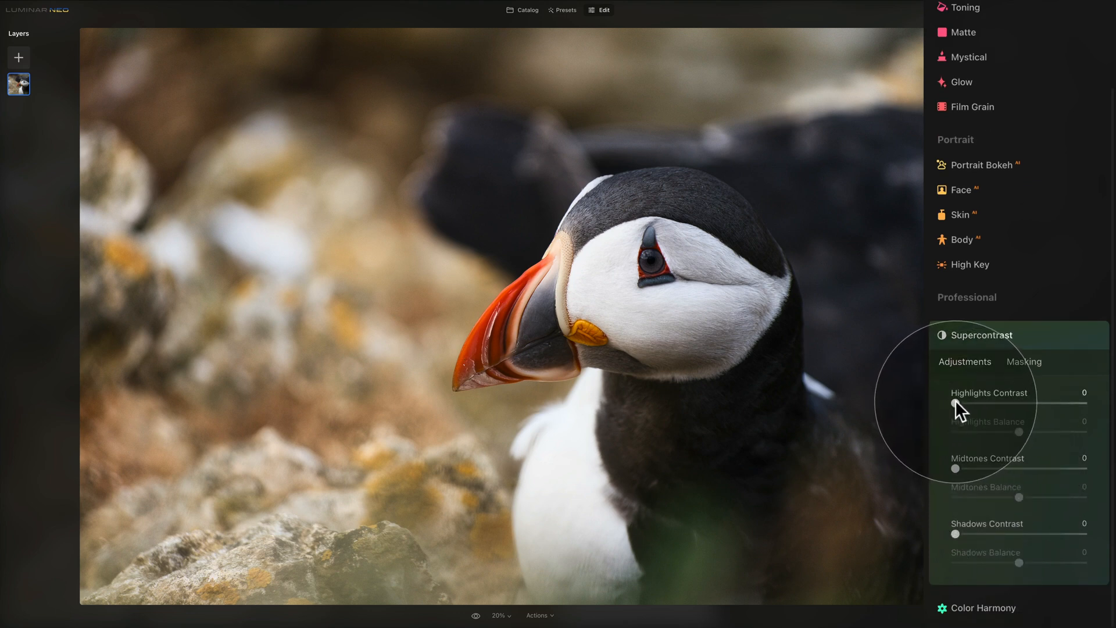
mouse_move(955, 400)
left_mouse_down()
mouse_move(999, 409)
mouse_move(969, 402)
left_mouse_up()
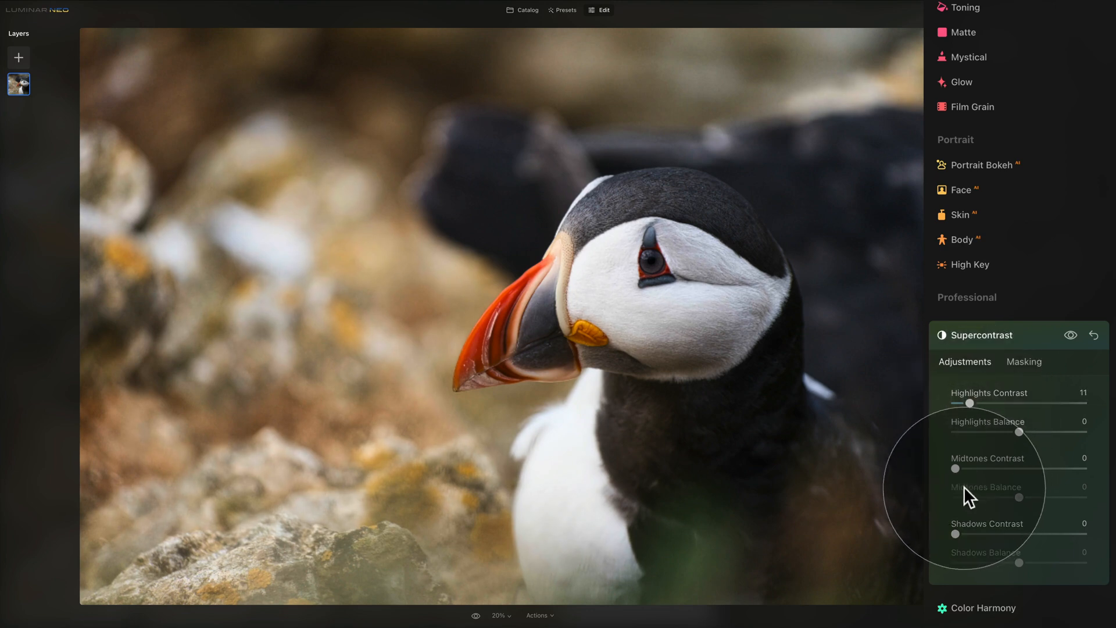
left_click_drag(957, 468, 978, 468)
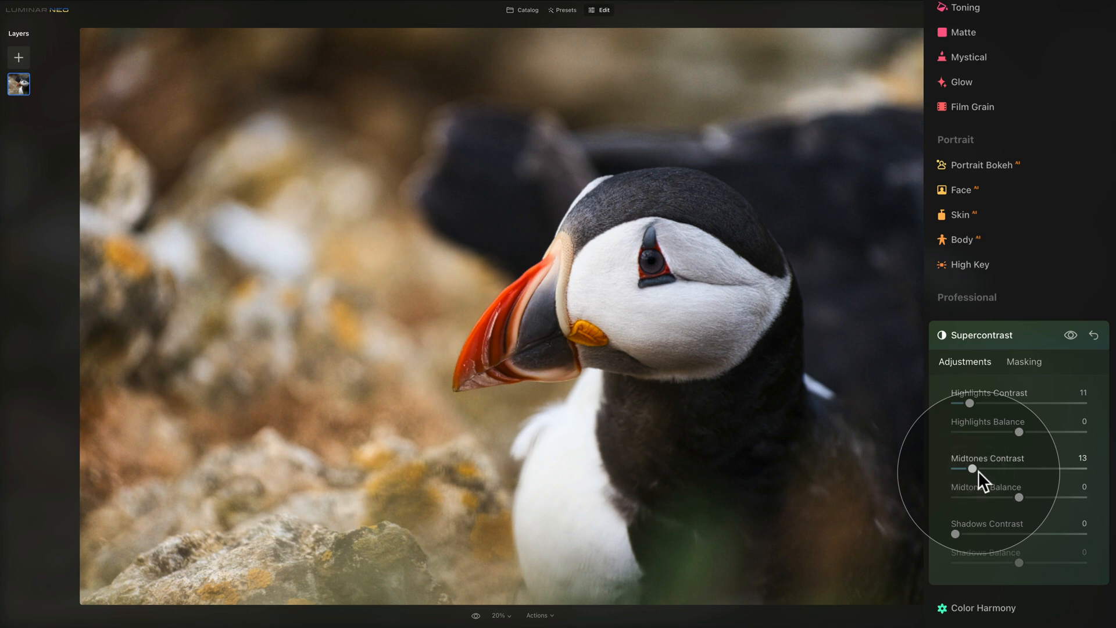
left_click(1070, 334)
left_click(1069, 334)
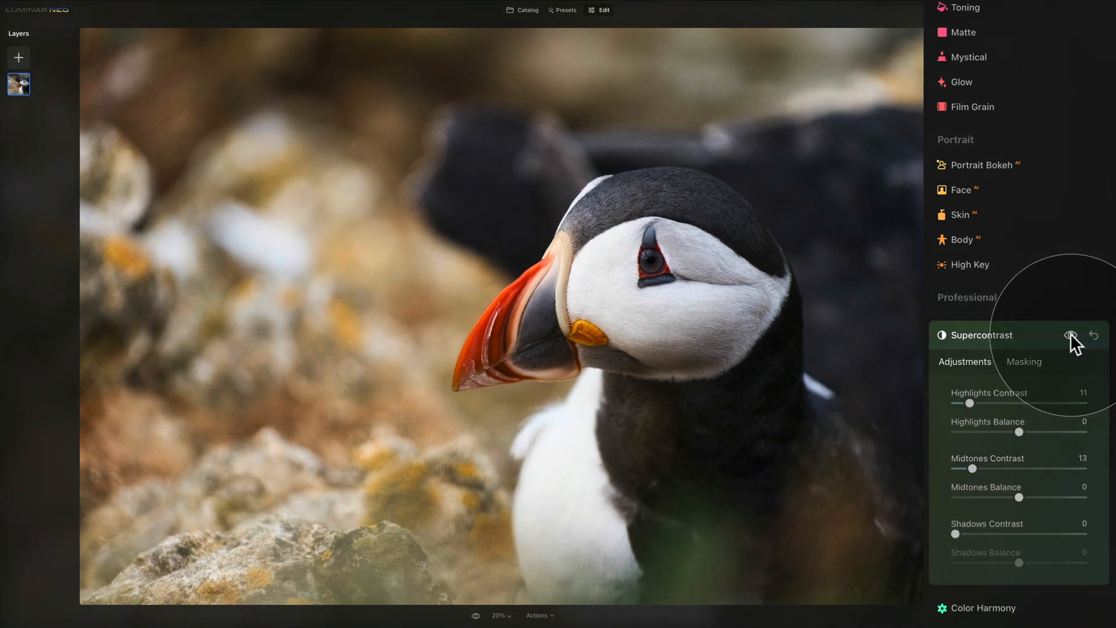
left_click(1042, 337)
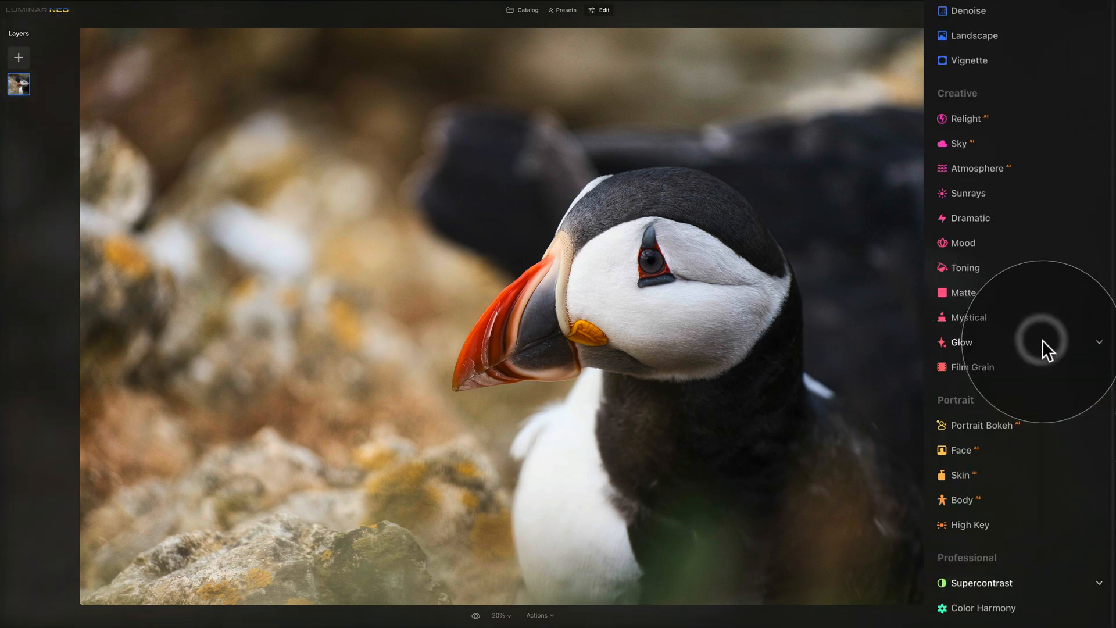
scroll(1047, 347, "up", 1)
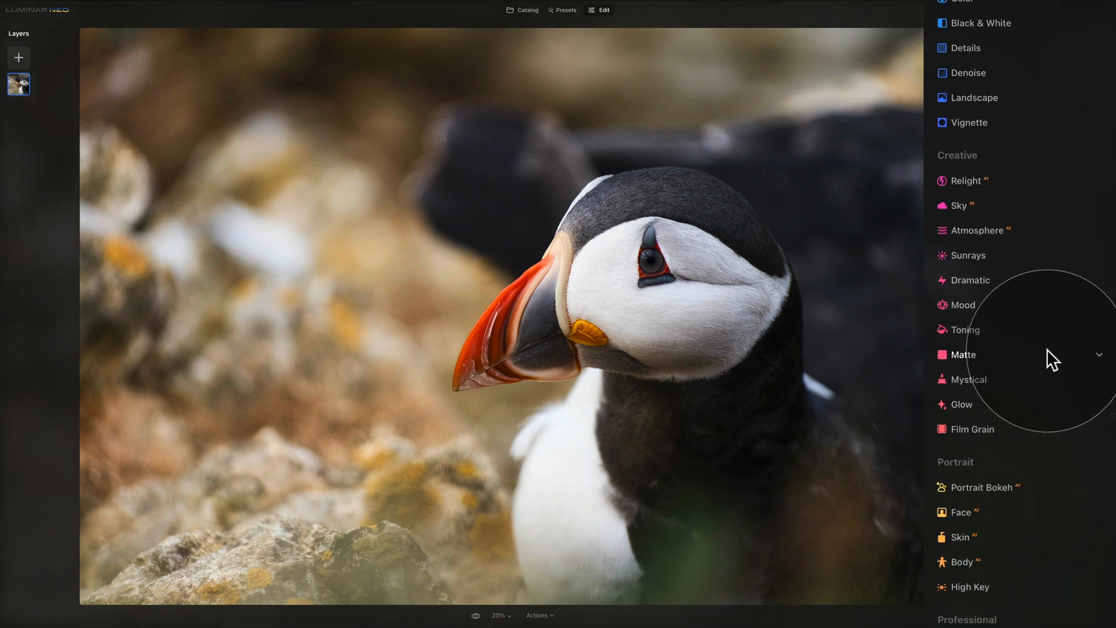
scroll(1055, 339, "up", 5)
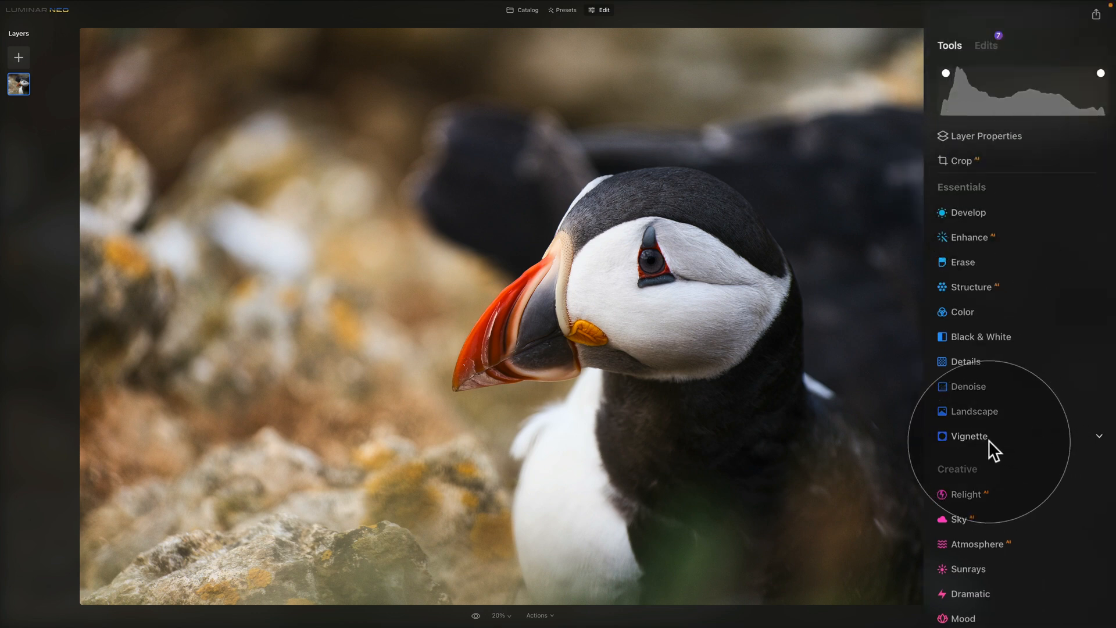
Step: Add a vignette centered on the puffin's face just below the eye with an Amount of -40, and compare the photo with and without it
left_click(979, 437)
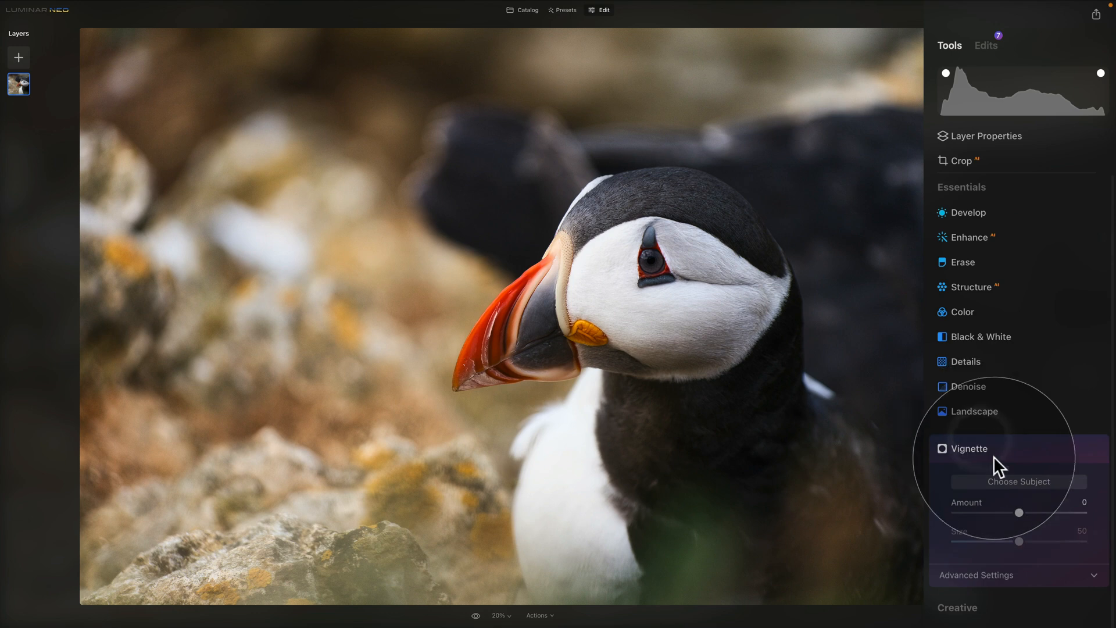
left_click(1012, 481)
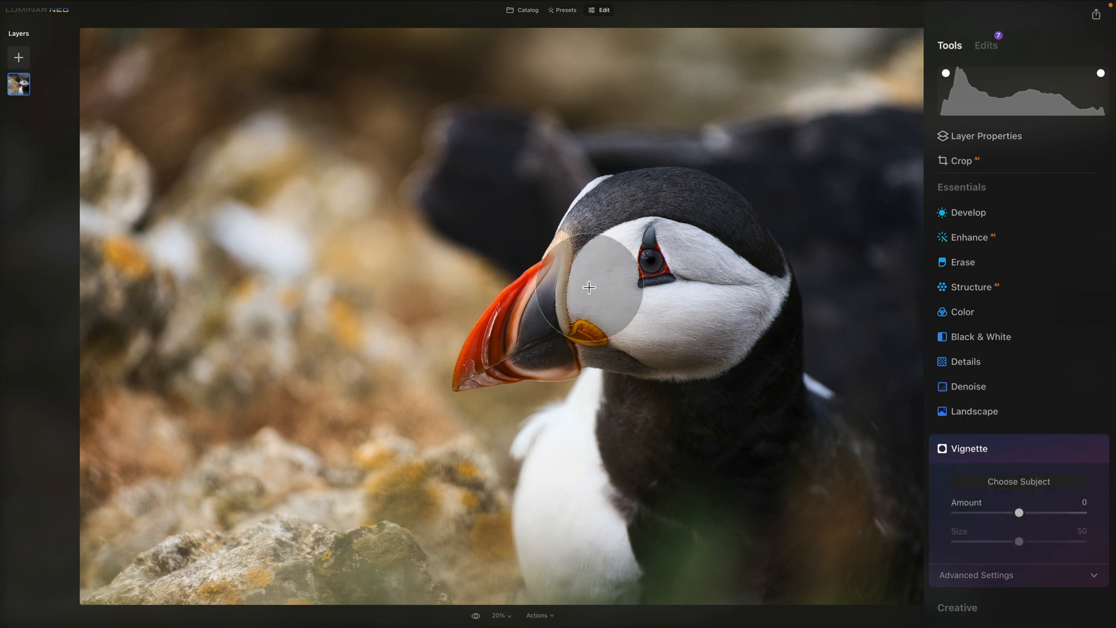
left_click(651, 281)
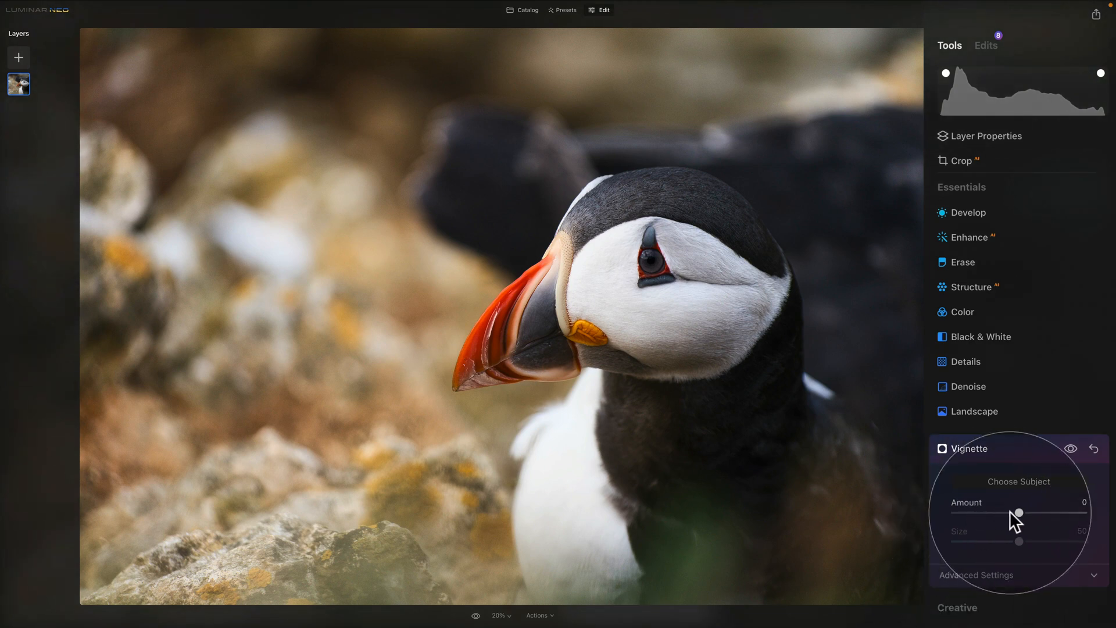
left_click_drag(1018, 513, 989, 514)
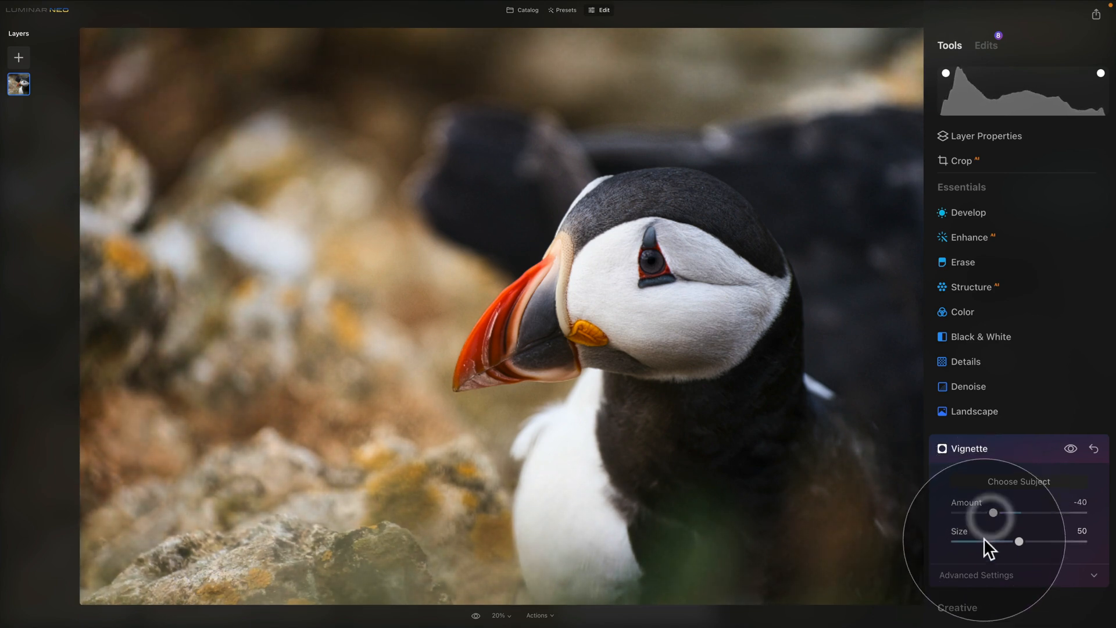
left_click(1073, 448)
left_click(1073, 448)
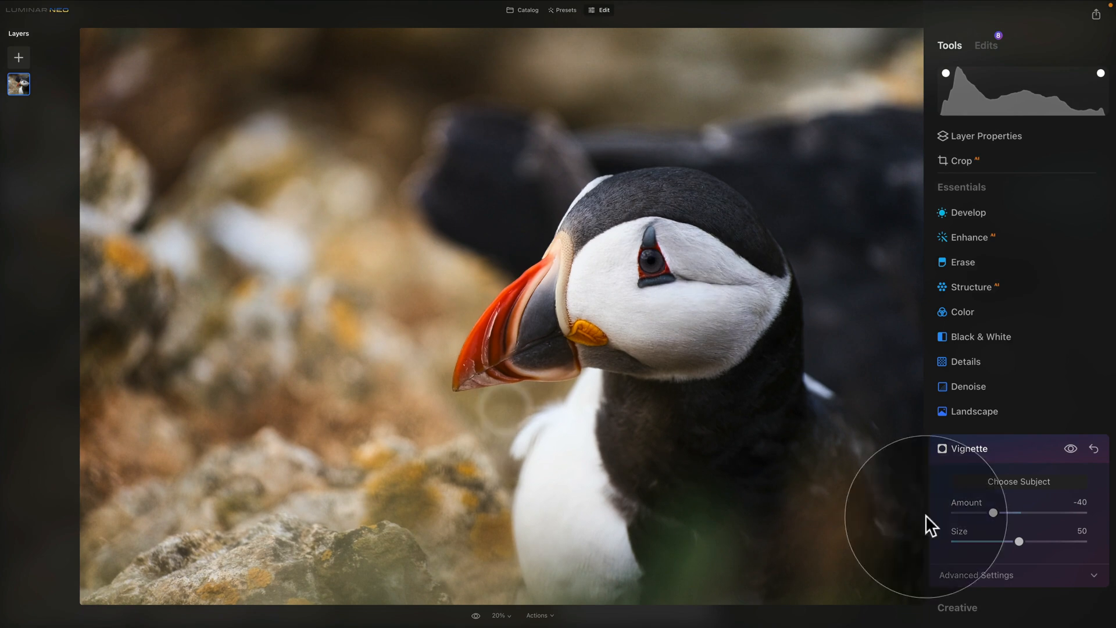
Step: Refine the vignette with Amount at -50, Size at 43, Roundness at -39 and Feather at 46
left_click_drag(992, 512, 1006, 543)
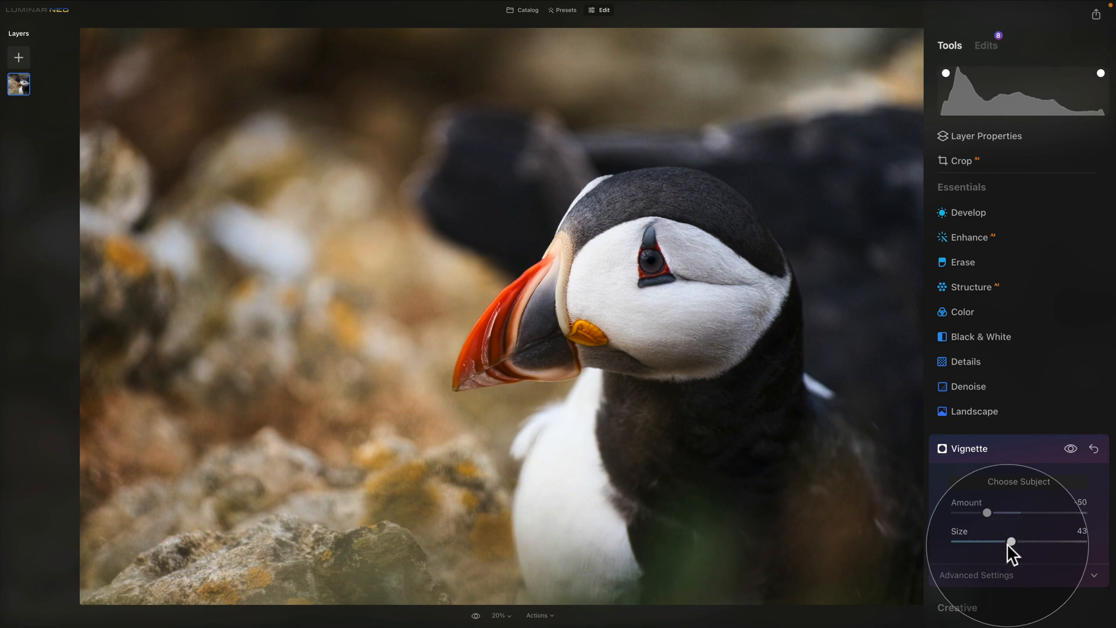
scroll(1013, 561, "down", 3)
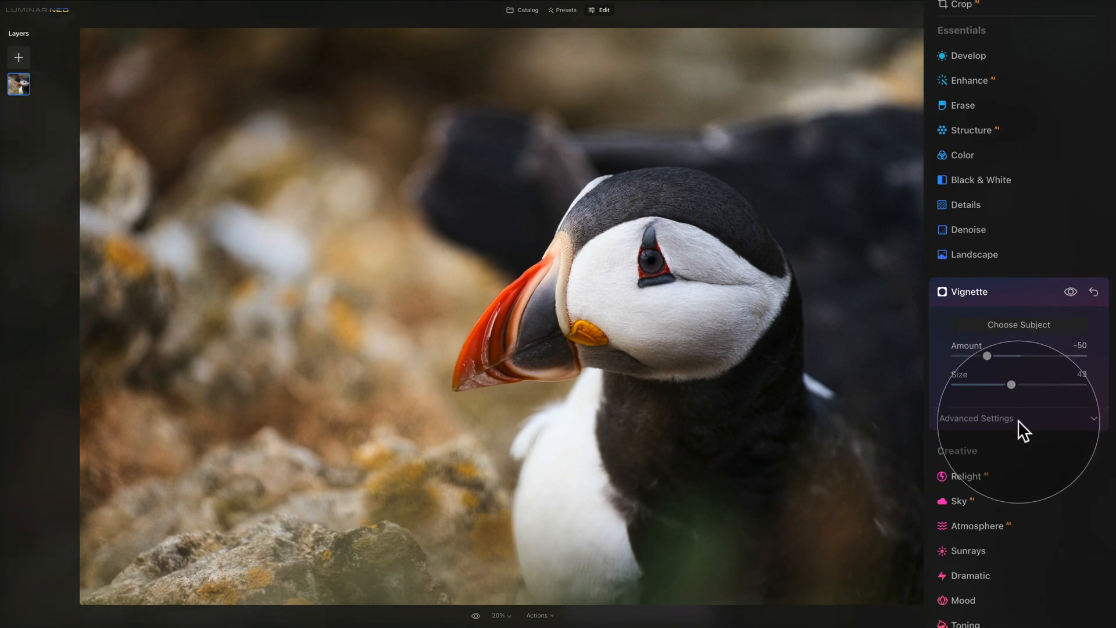
left_click(1018, 420)
left_click_drag(1017, 456, 1052, 486)
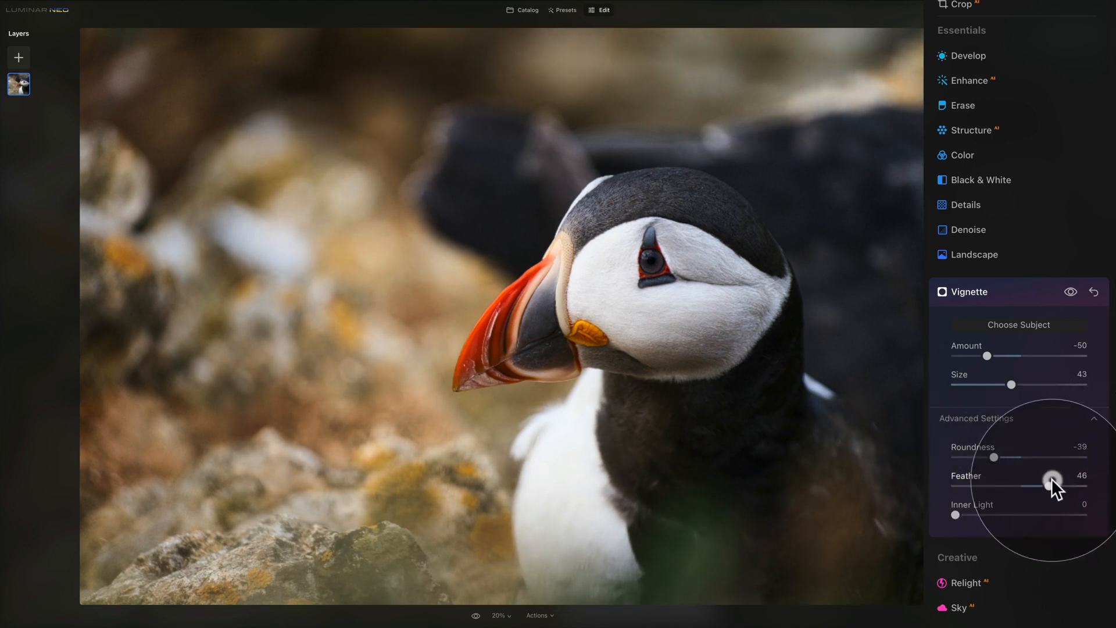
left_click(1007, 293)
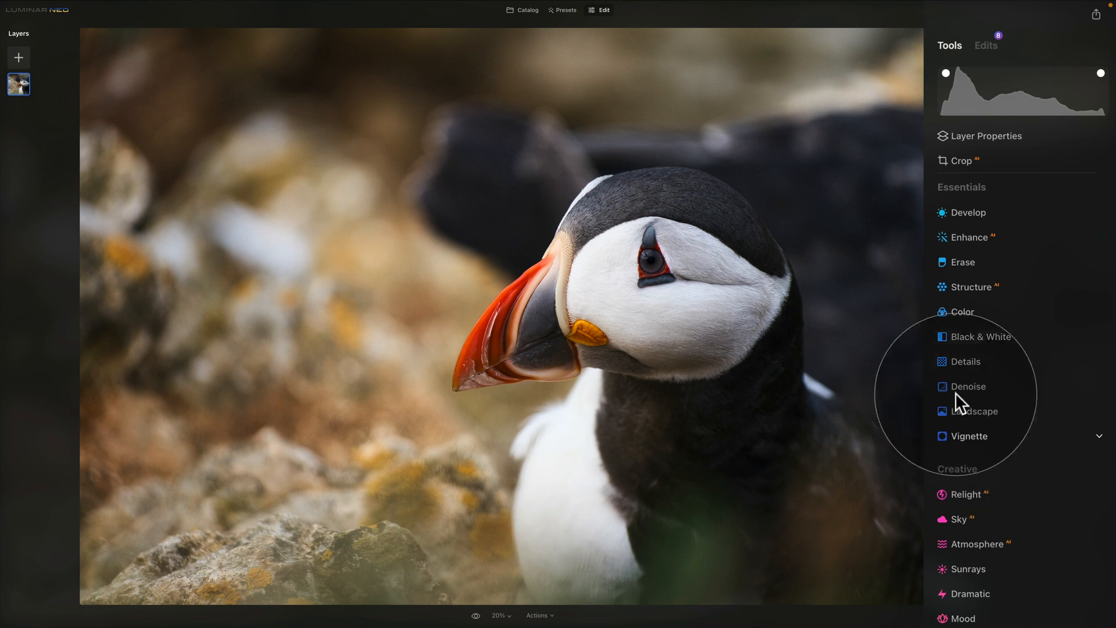
Step: Reopen the existing Develop edit and cool the white balance slightly by setting Temperature to 5295
left_click(987, 44)
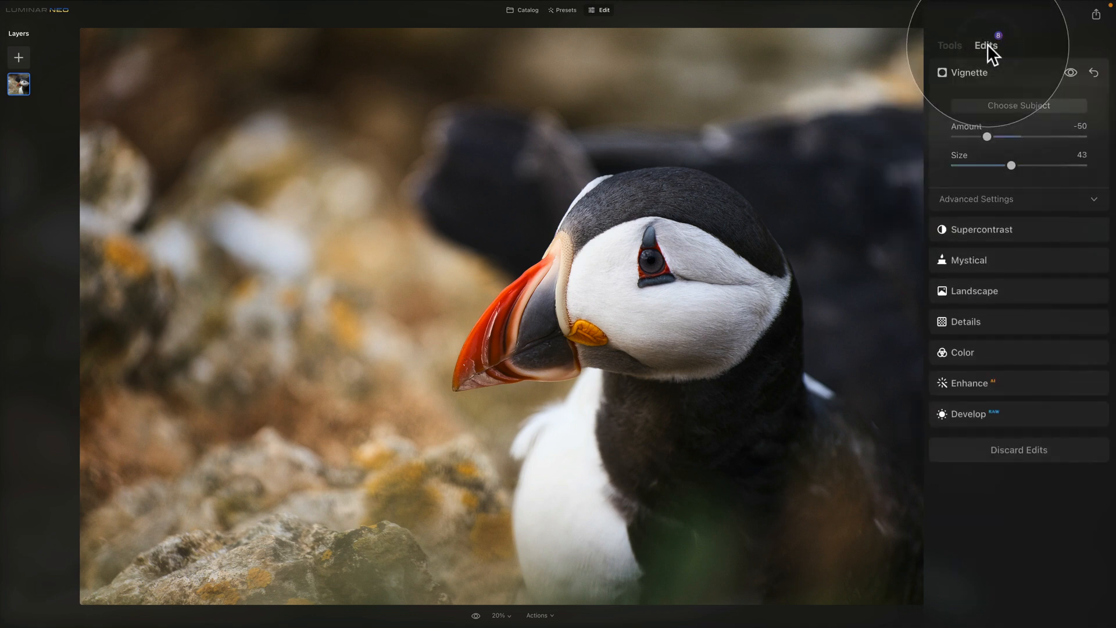
left_click(1012, 416)
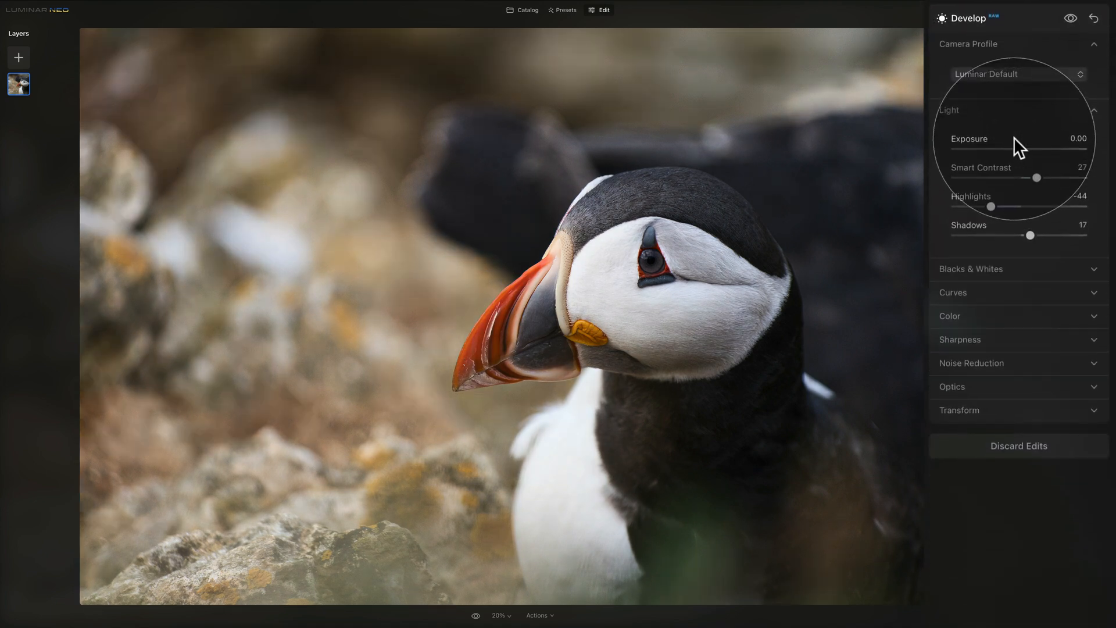
left_click(987, 320)
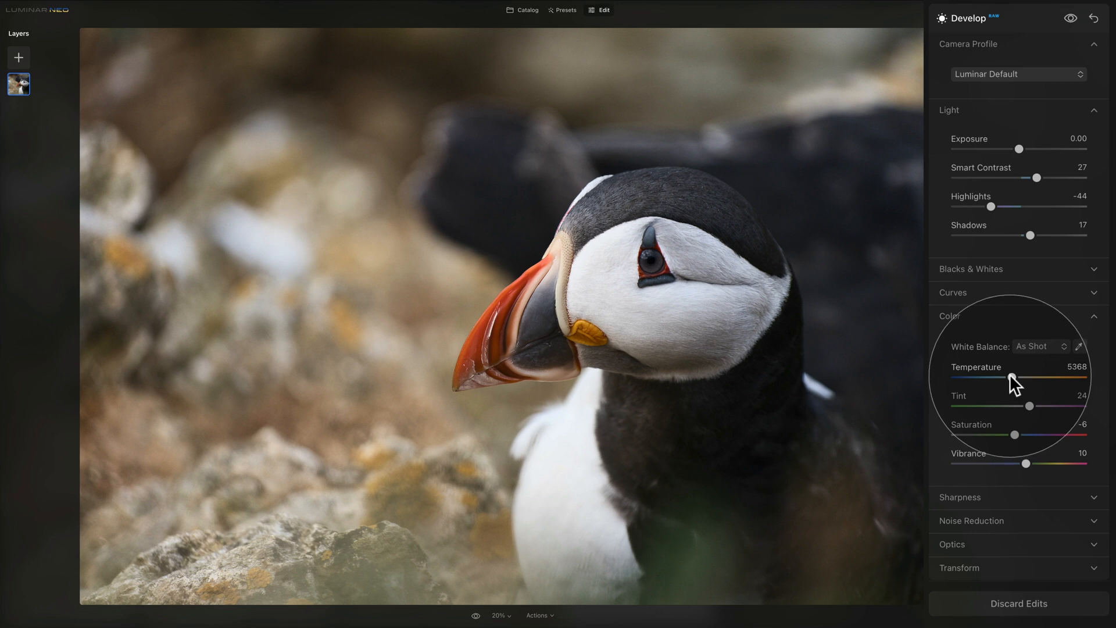
left_click_drag(1010, 378, 1009, 378)
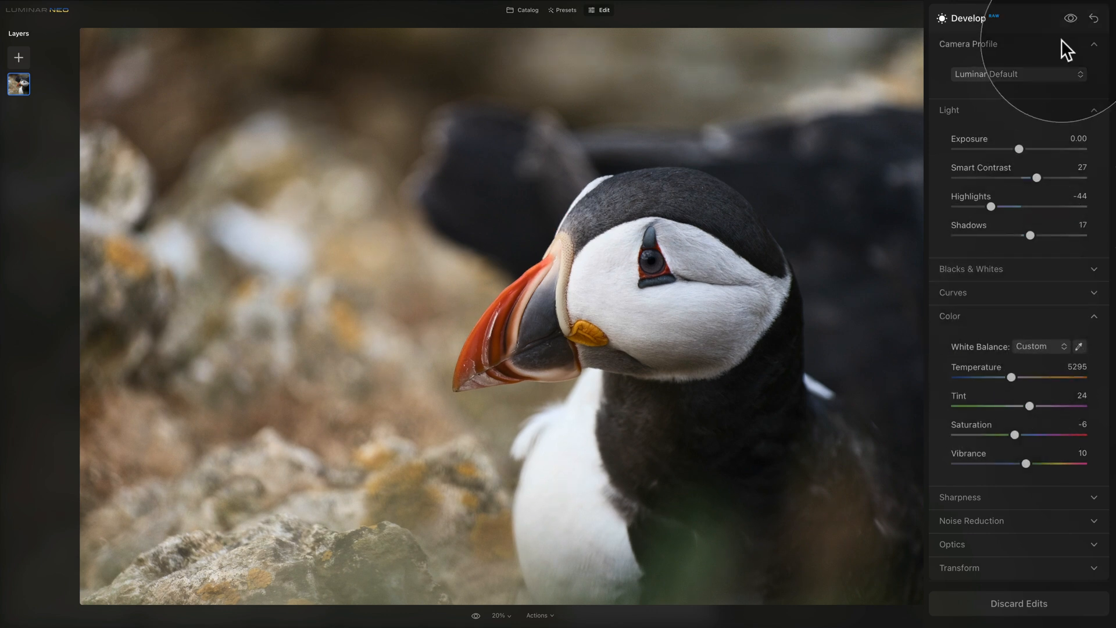
left_click(1019, 11)
Step: Review the applied Enhance, Color and Details edits, and slightly reduce Golden Hour in the Landscape edit
left_click(1020, 257)
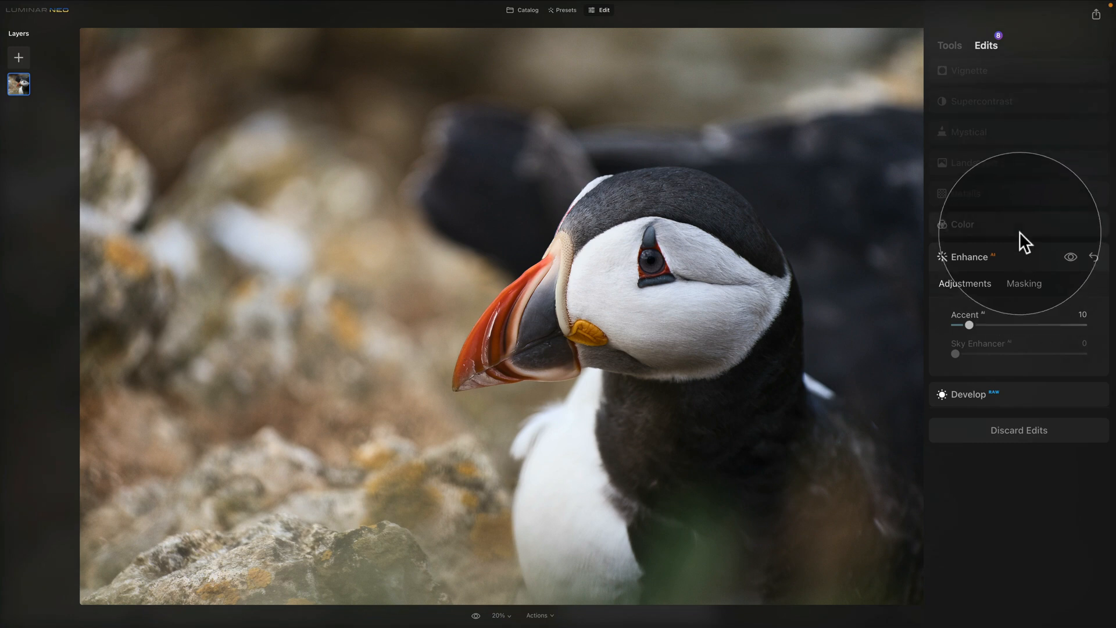
left_click(1020, 232)
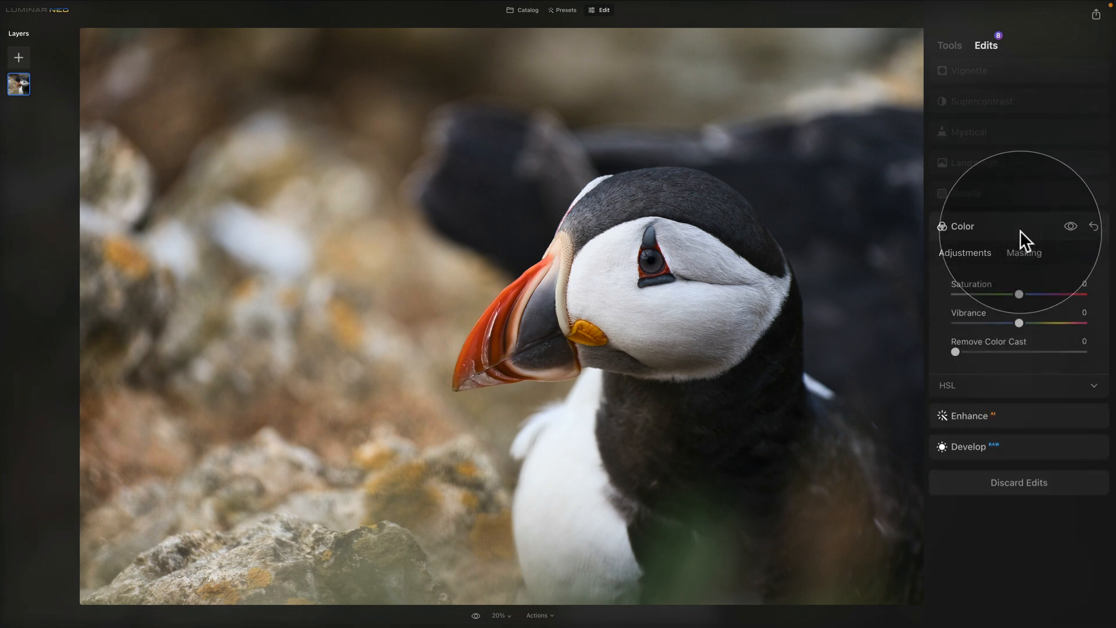
left_click(1013, 194)
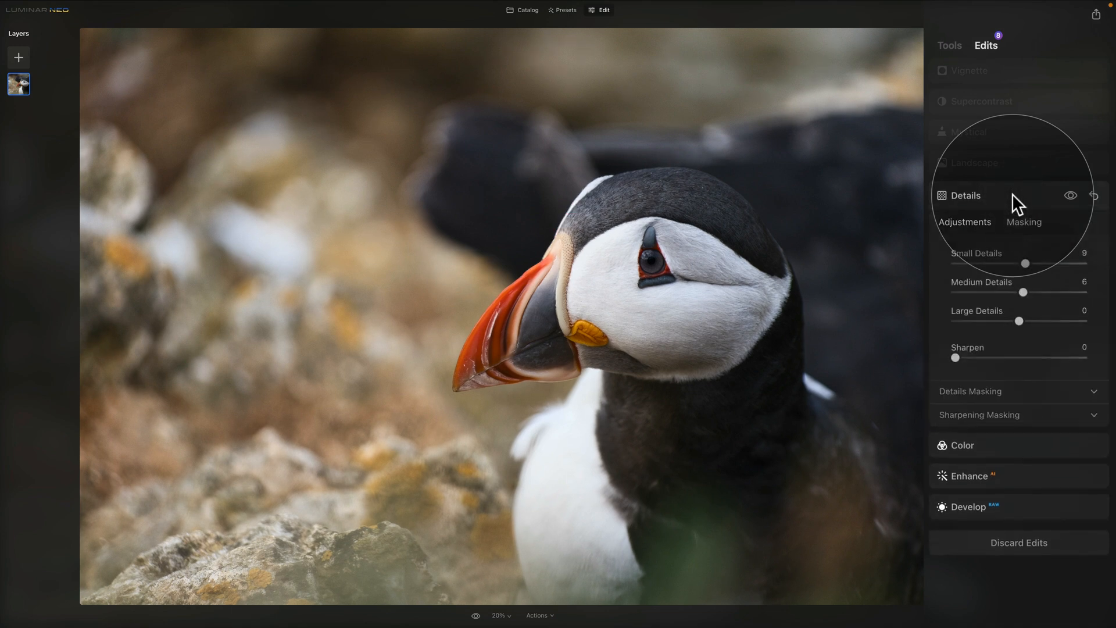
left_click(1013, 165)
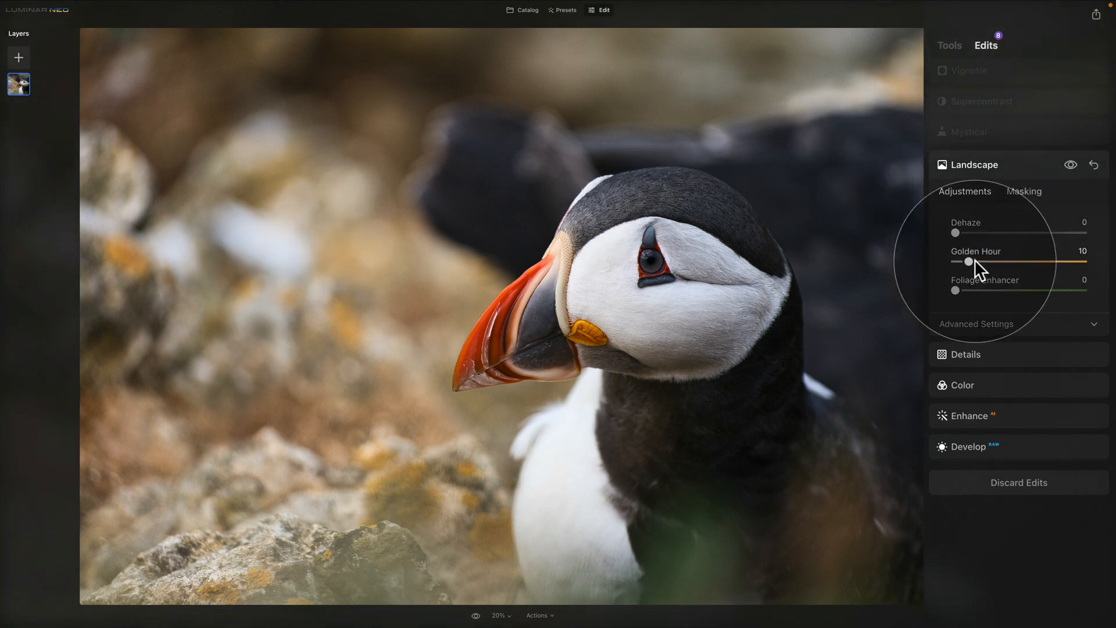
left_click_drag(968, 261, 961, 260)
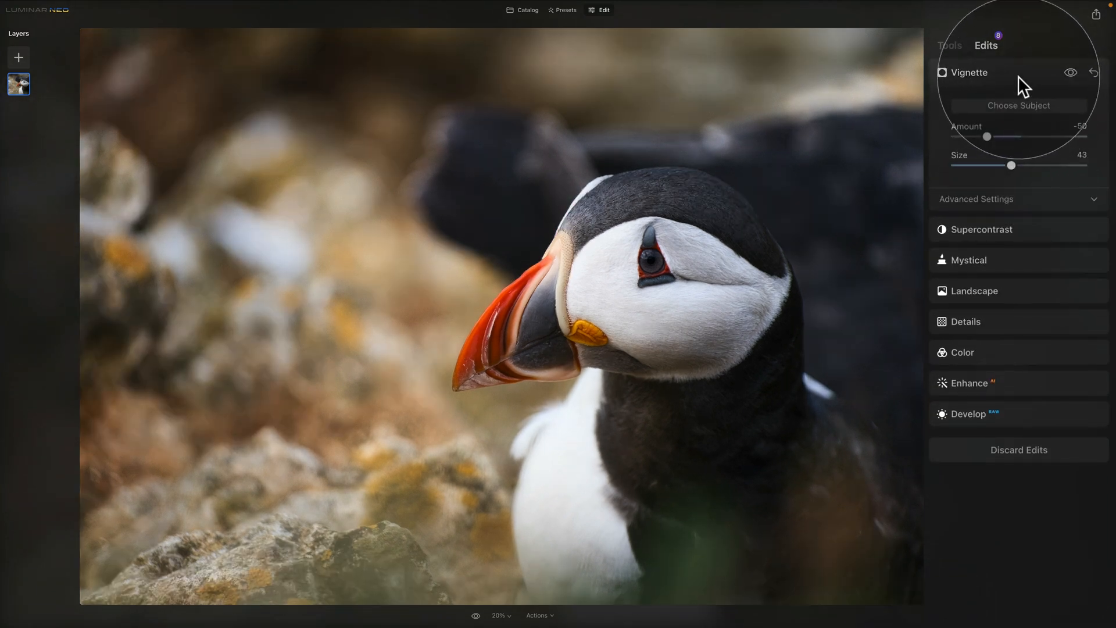
Step: Return from the applied edits to the tool list and compare the original photo with the fully edited version
left_click(1018, 75)
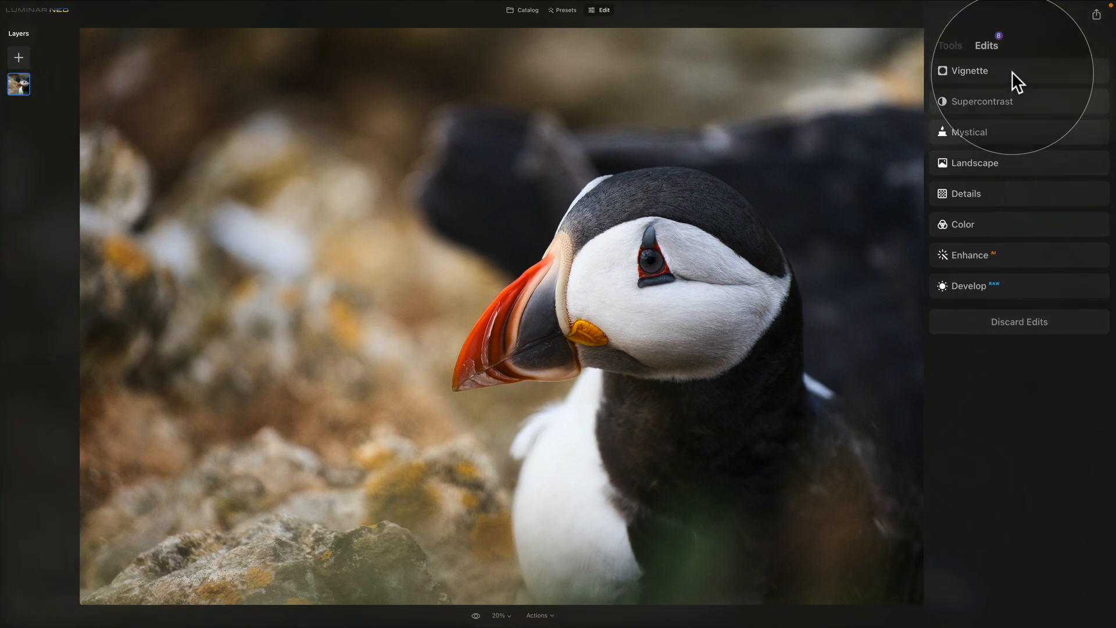
left_click(951, 46)
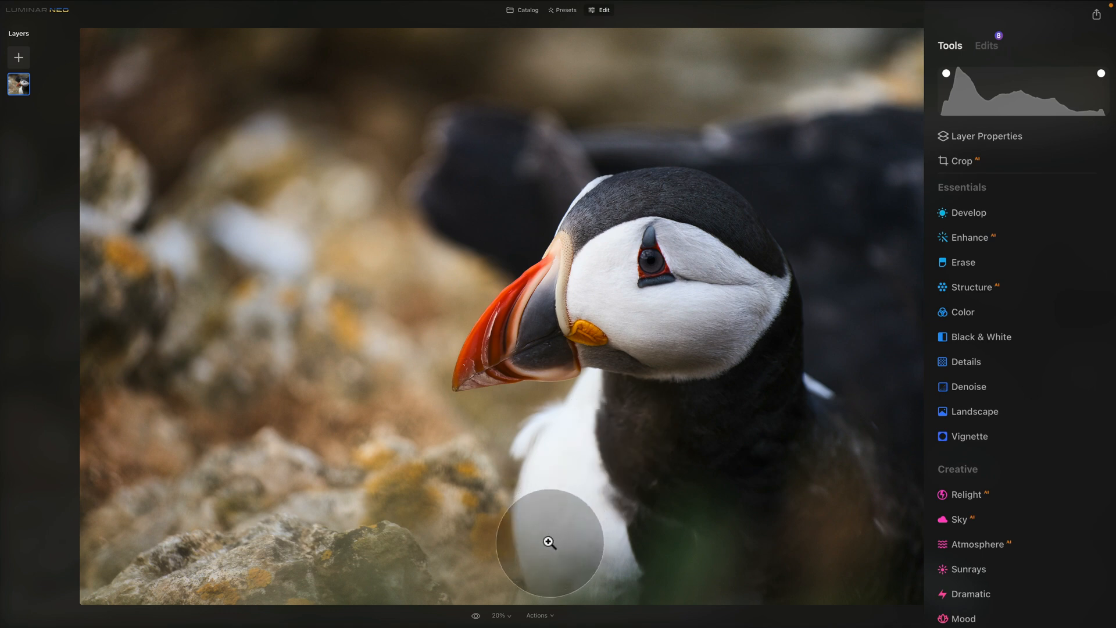
left_click(476, 616)
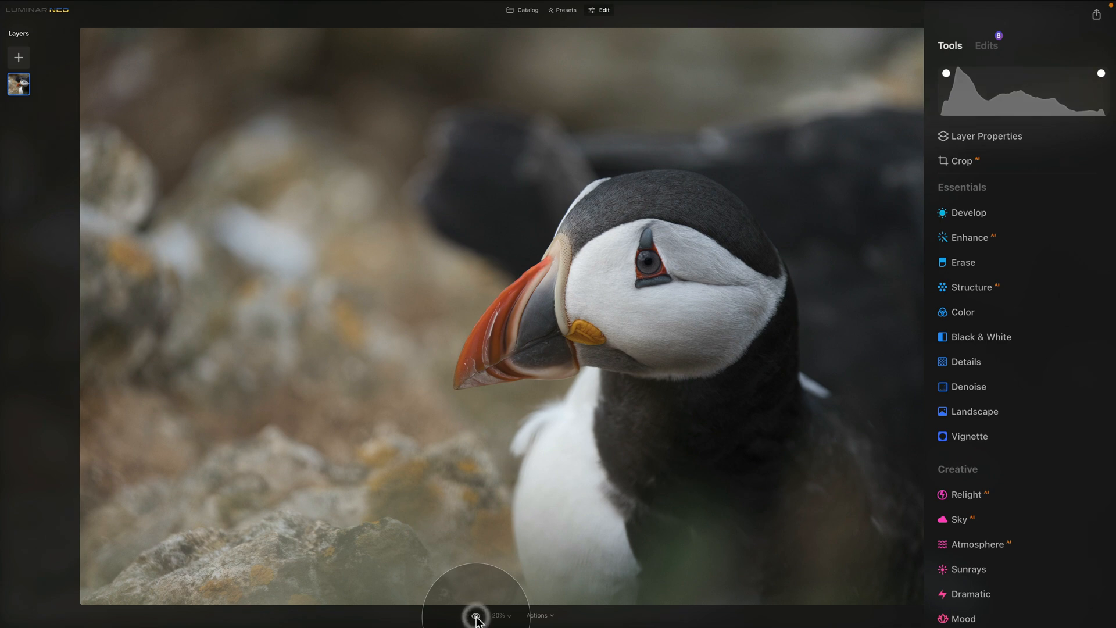
left_click(476, 616)
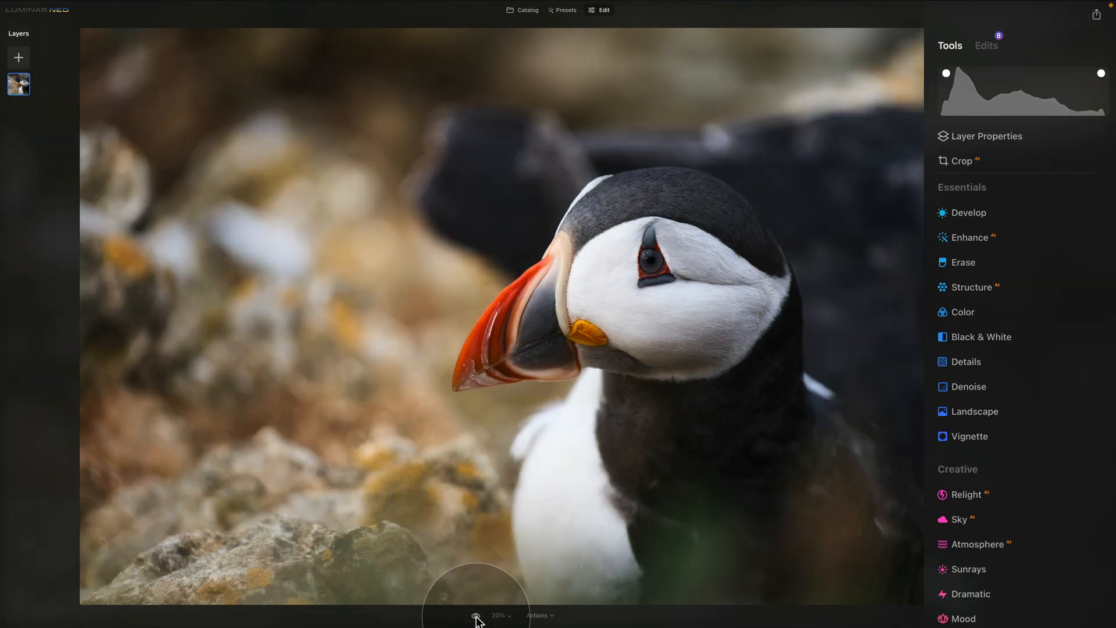